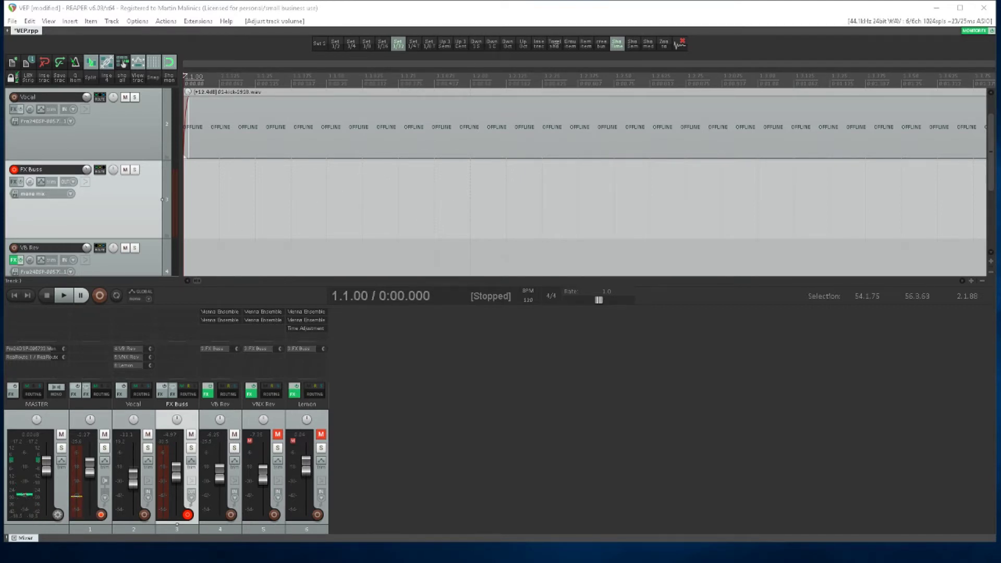
Step: Bring up the TeamViewer window with the remote Vienna Ensemble Pro server
key("alt+Tab")
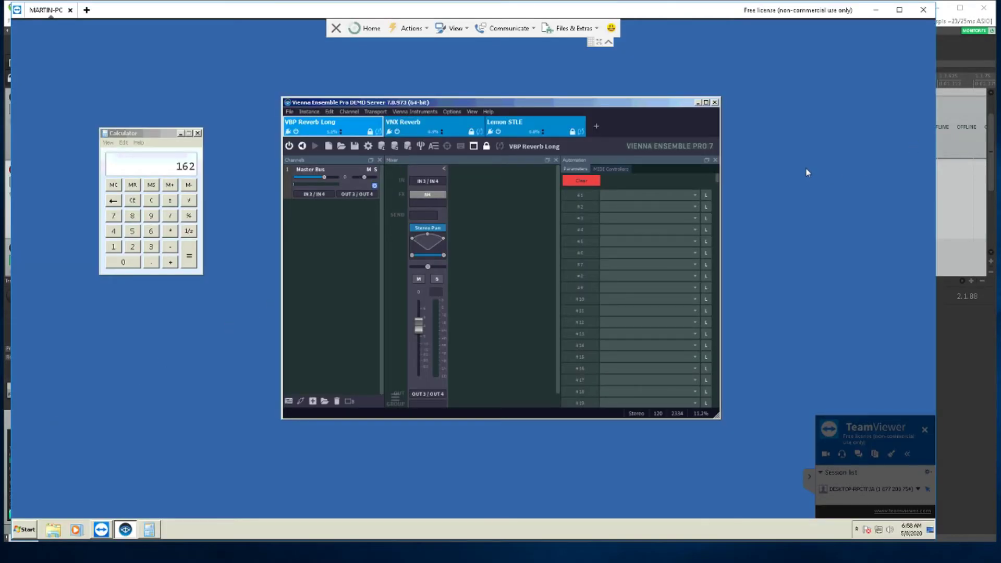
Step: Reset the calculator to 0, then open and close N4 on VBP Reverb Long
left_click(152, 202)
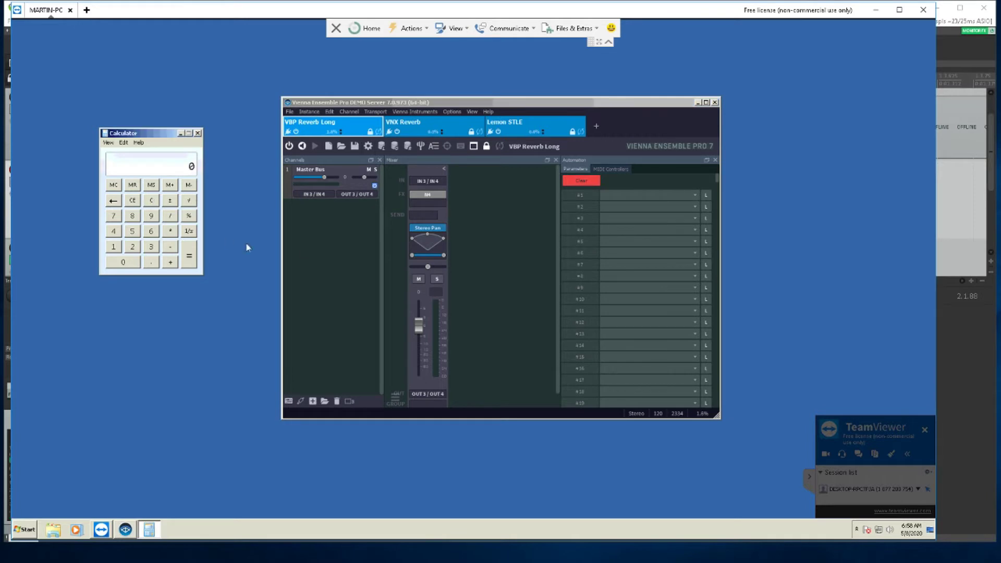
left_click(351, 125)
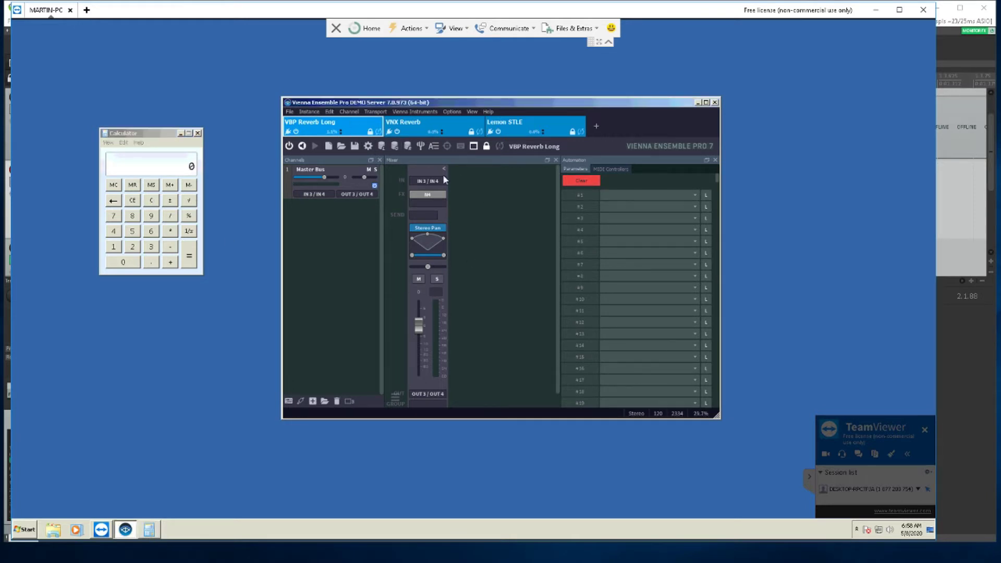
left_click(429, 196)
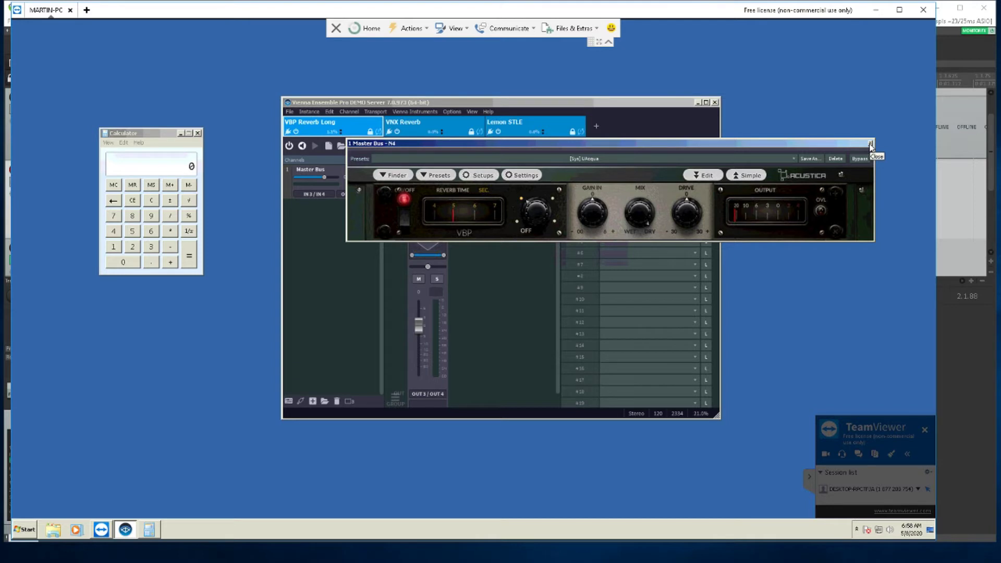
left_click(871, 146)
Step: Open and close the VNX Reverb and Lemon delay plugin windows, then minimize the session
left_click(441, 122)
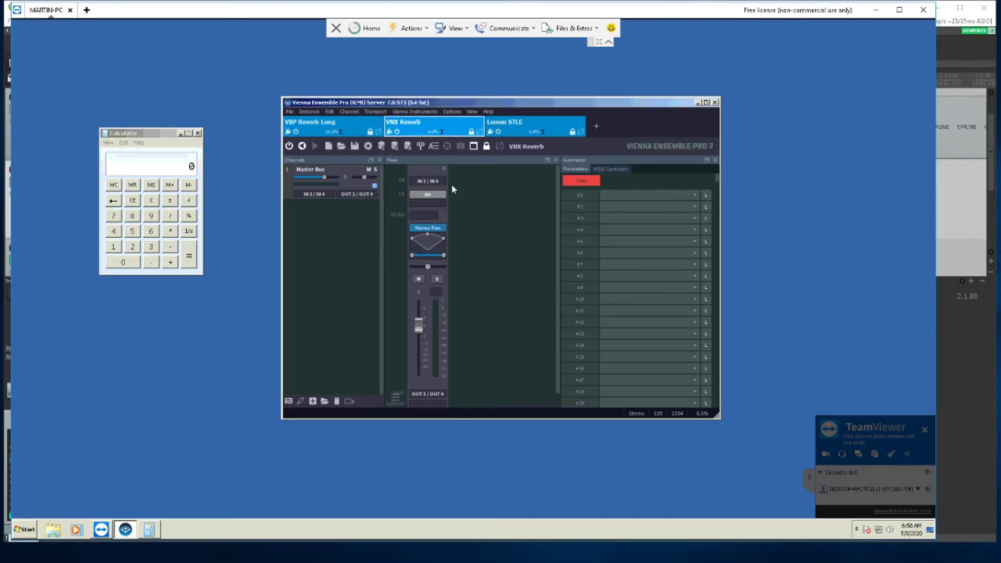
left_click(427, 195)
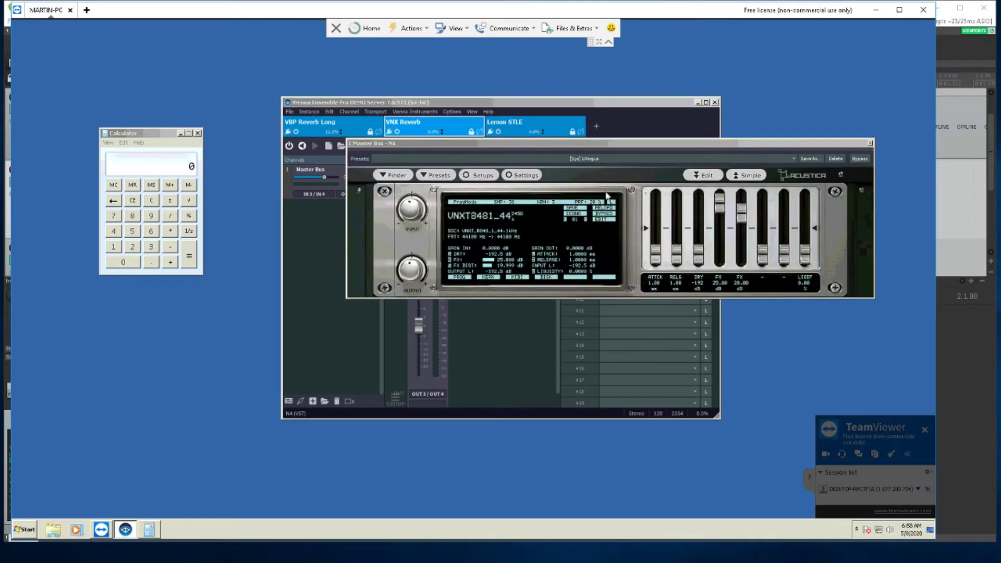
left_click(871, 147)
left_click(517, 126)
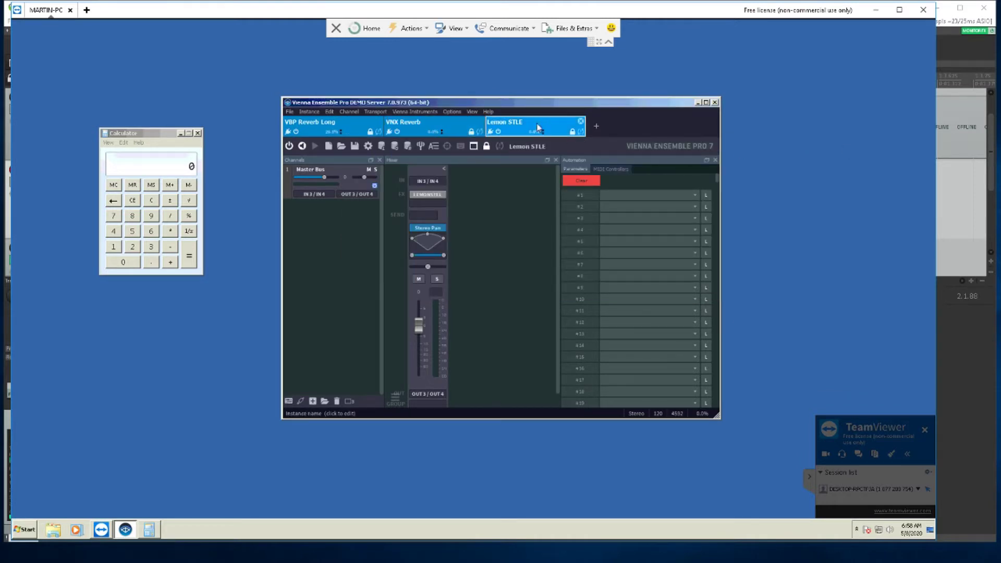
left_click(443, 193)
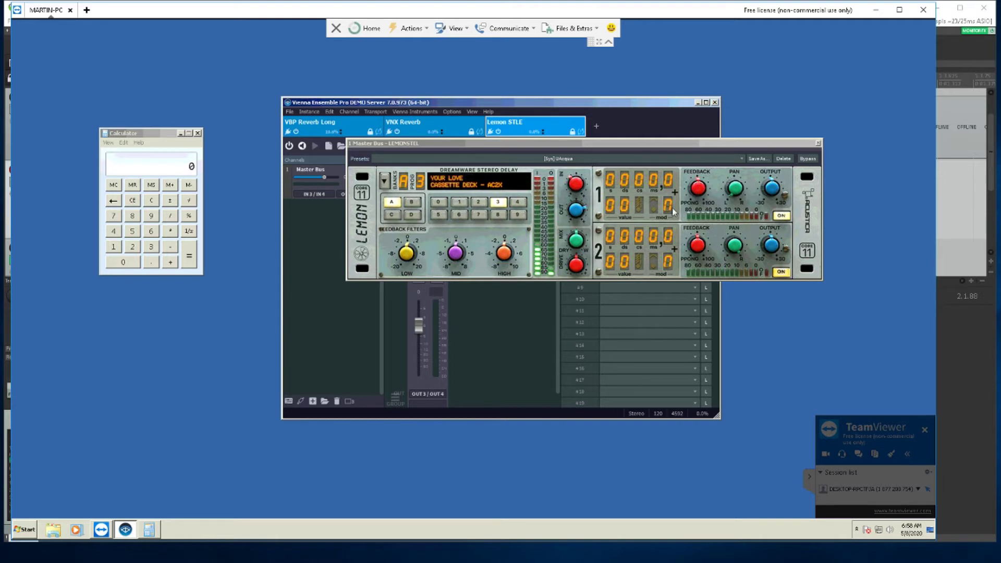
left_click(818, 144)
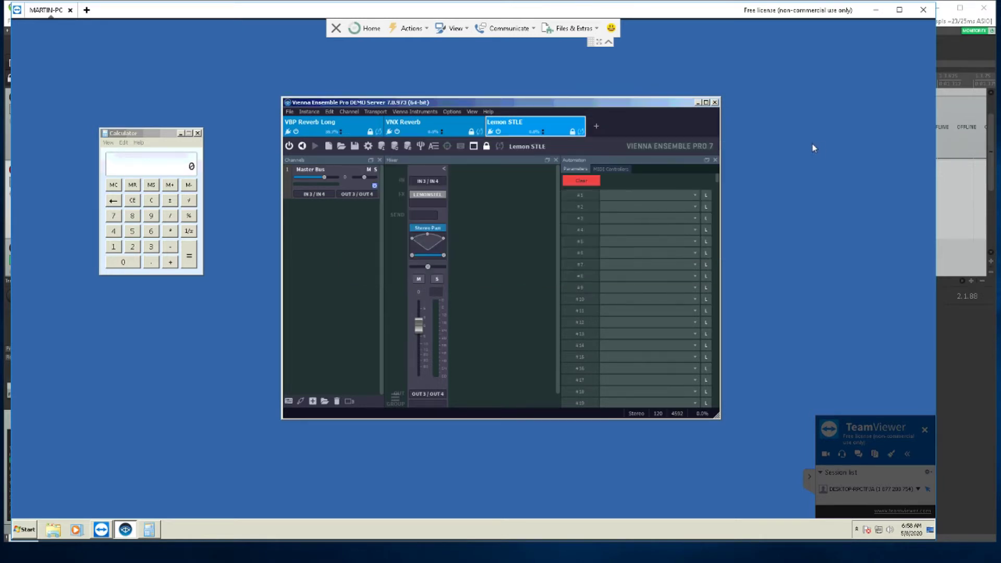
left_click(877, 10)
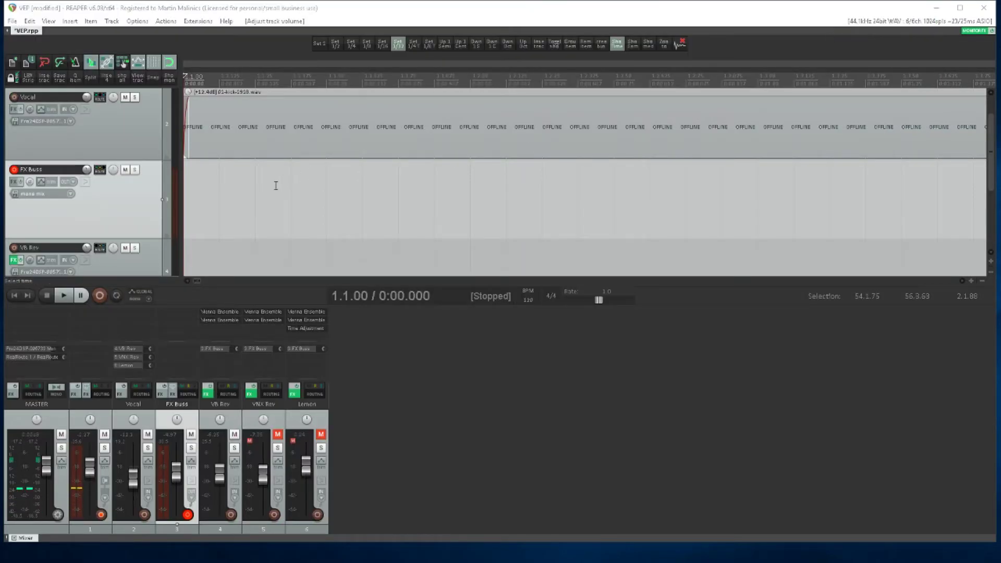
Step: Load the Vocal item's media and set the track to record output as multichannel
left_click(196, 143)
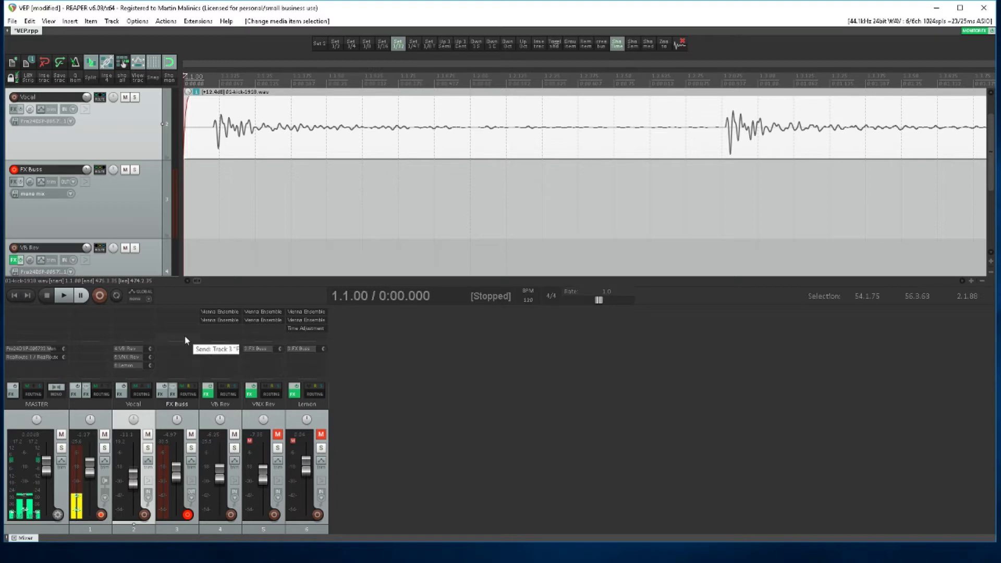
right_click(188, 519)
mouse_move(222, 404)
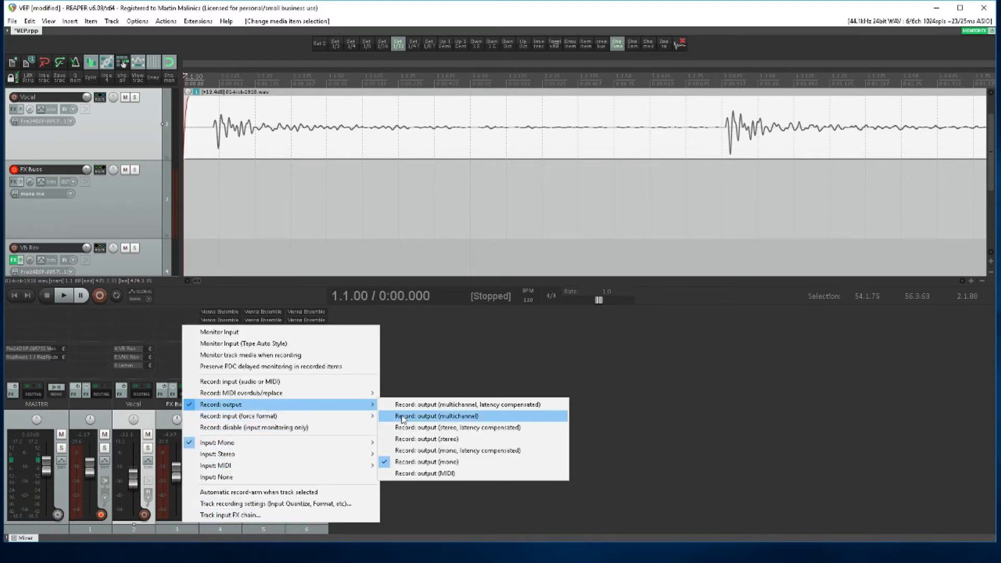
left_click(626, 355)
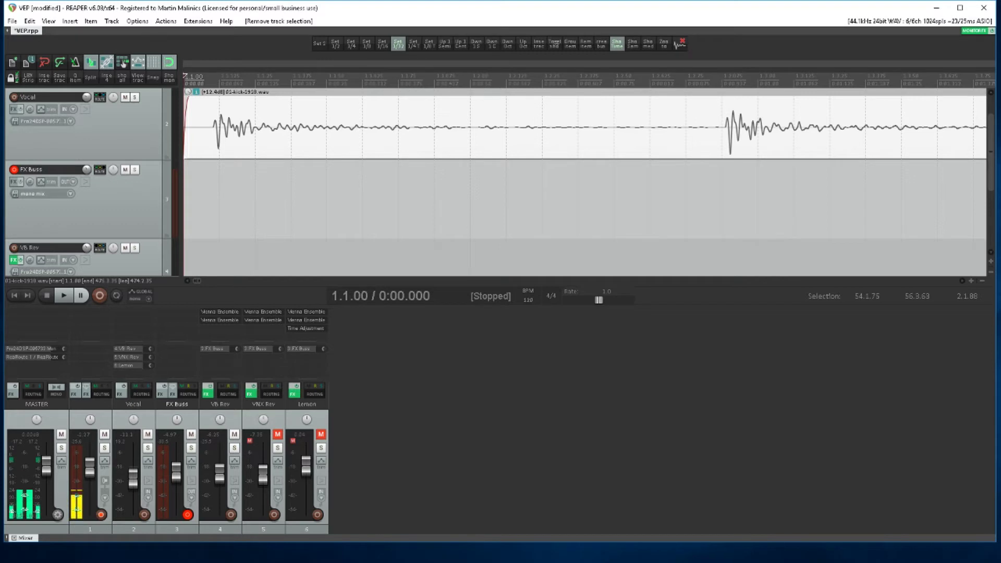
Step: Take media offline, then set VBP Reverb Long's N4 mix fully dry in Vienna Ensemble Pro
key("ctrl+shift+o")
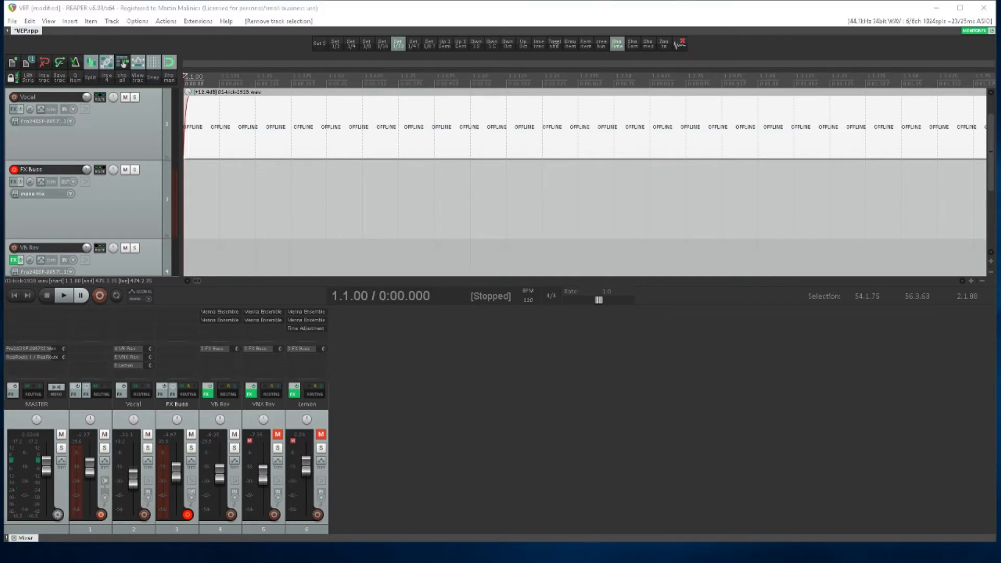
key("alt+Tab")
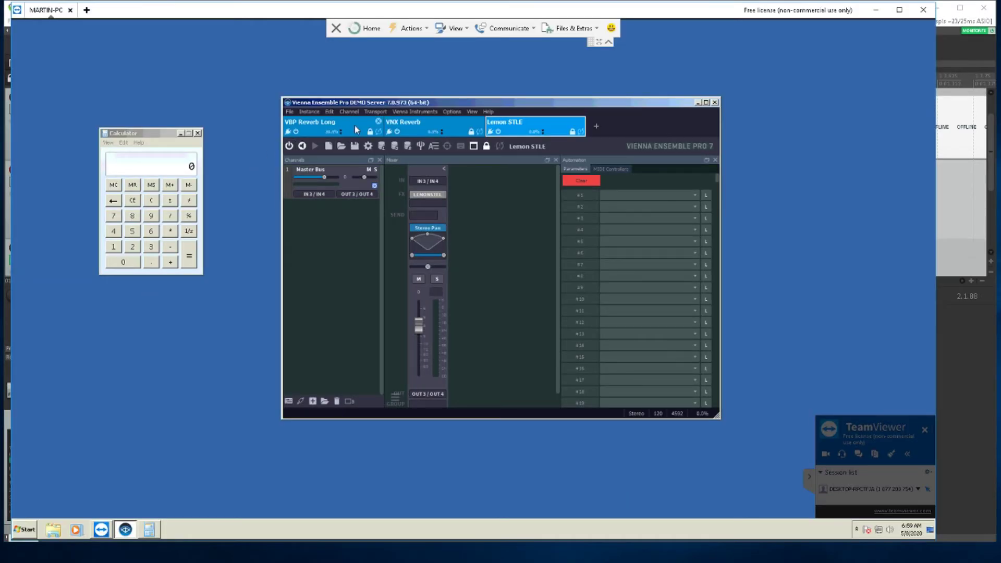
left_click(355, 125)
left_click(428, 192)
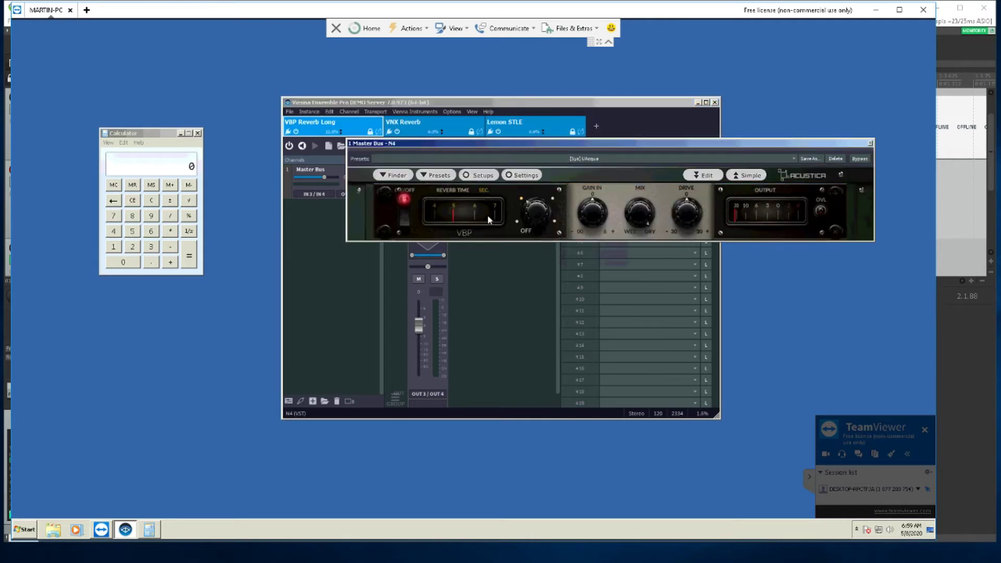
left_click_drag(636, 222, 775, 186)
left_click(871, 145)
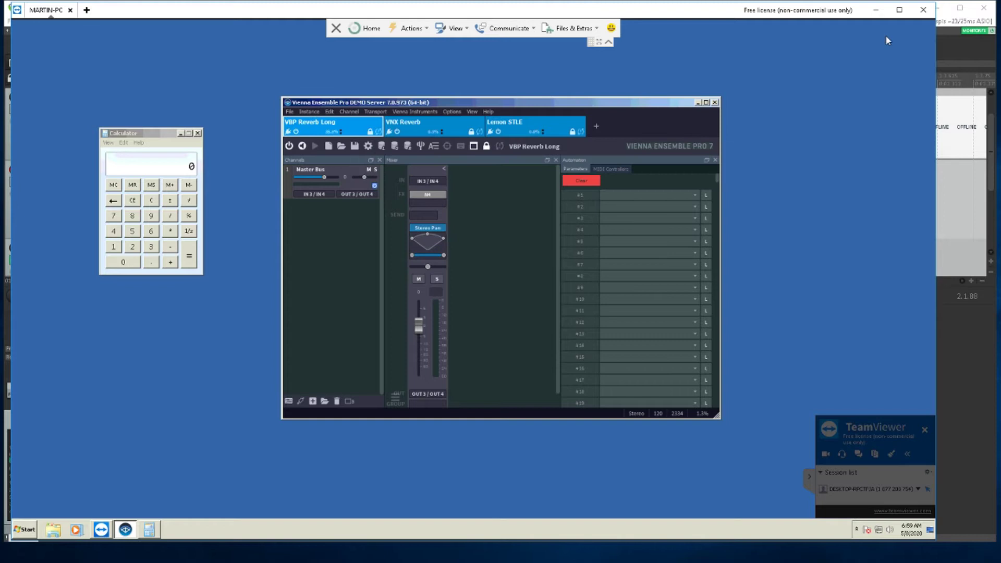
left_click(876, 10)
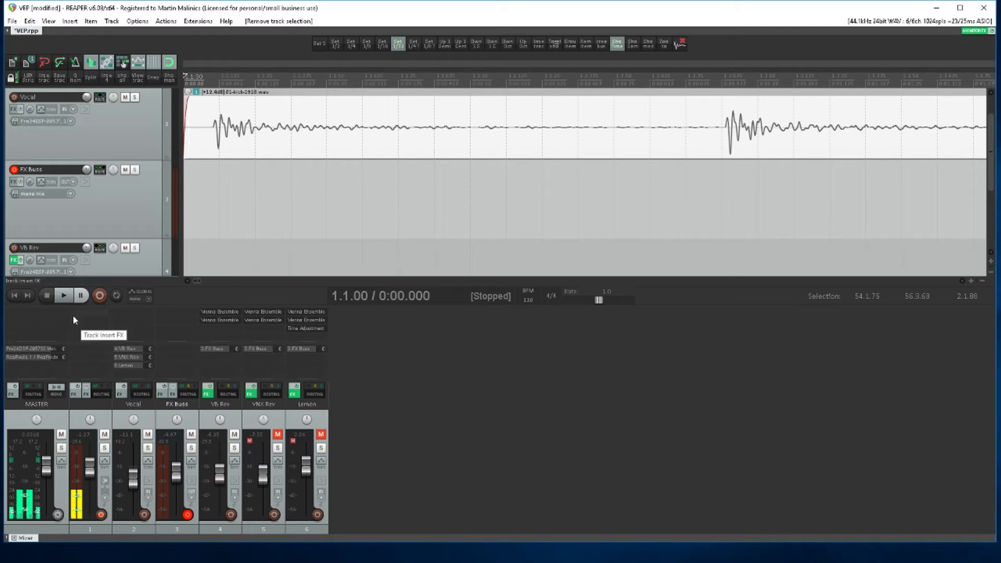
Step: Record the FX Buss output, keep the recorded file, and return to project start
left_click(99, 295)
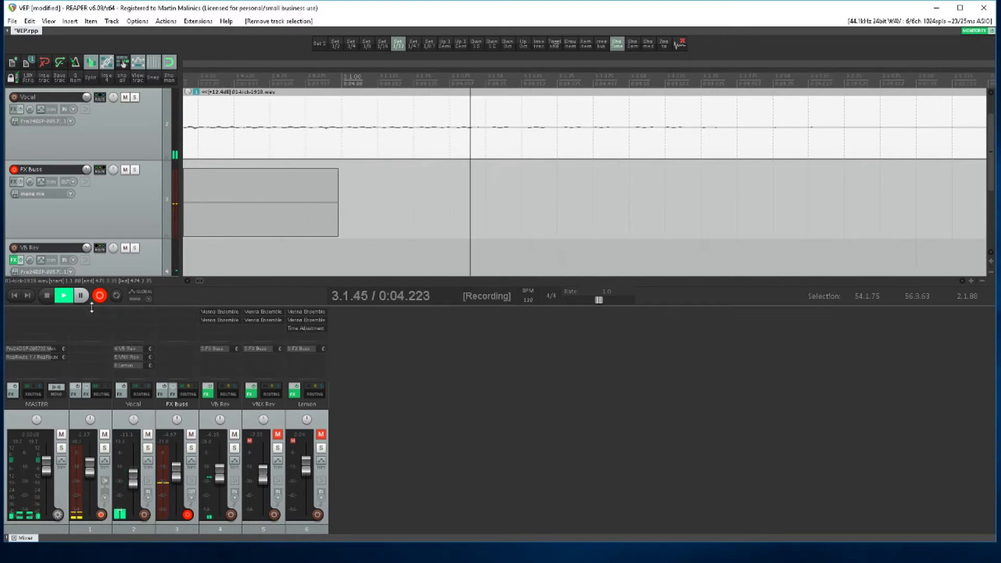
key("space")
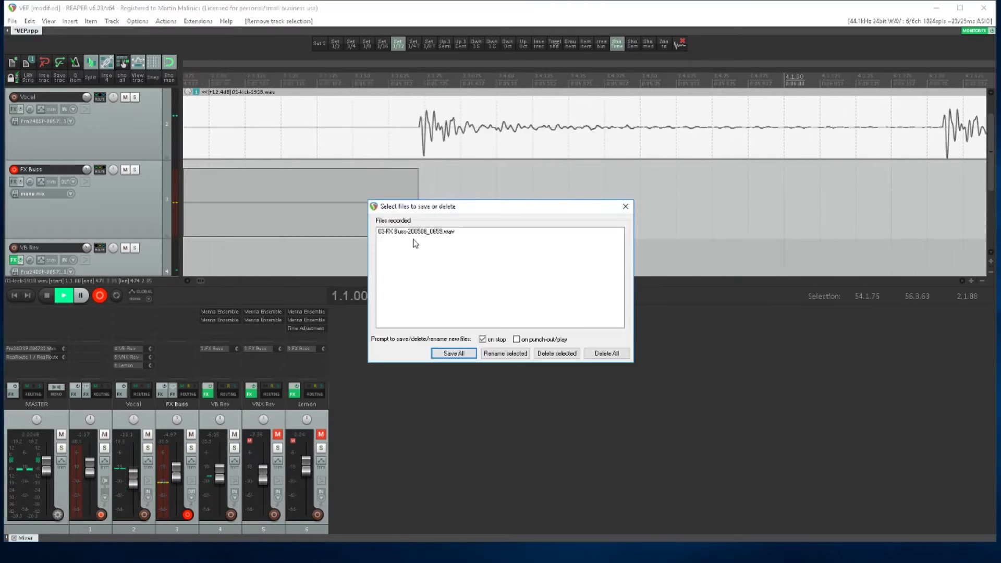
left_click(415, 232)
left_click(452, 348)
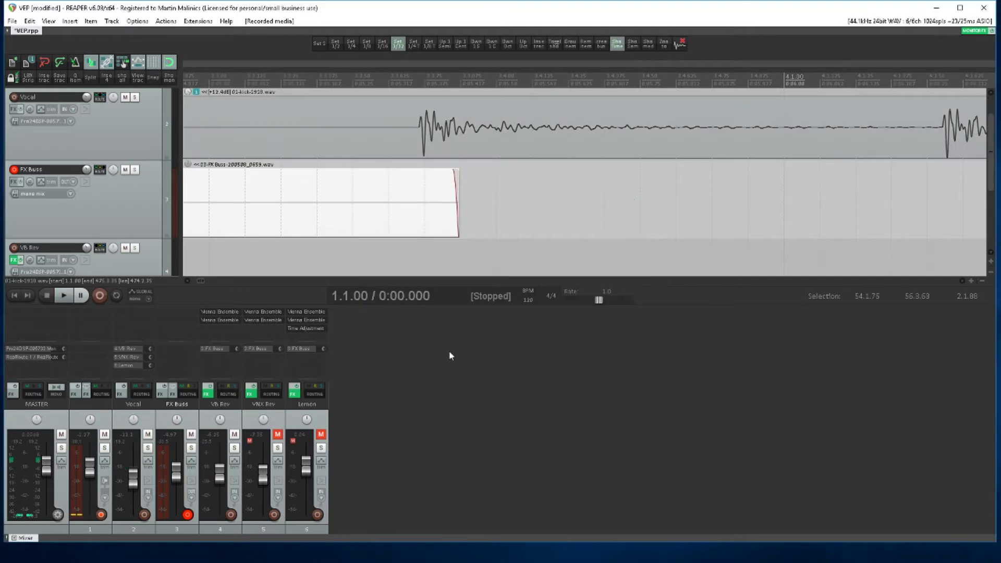
left_click(15, 296)
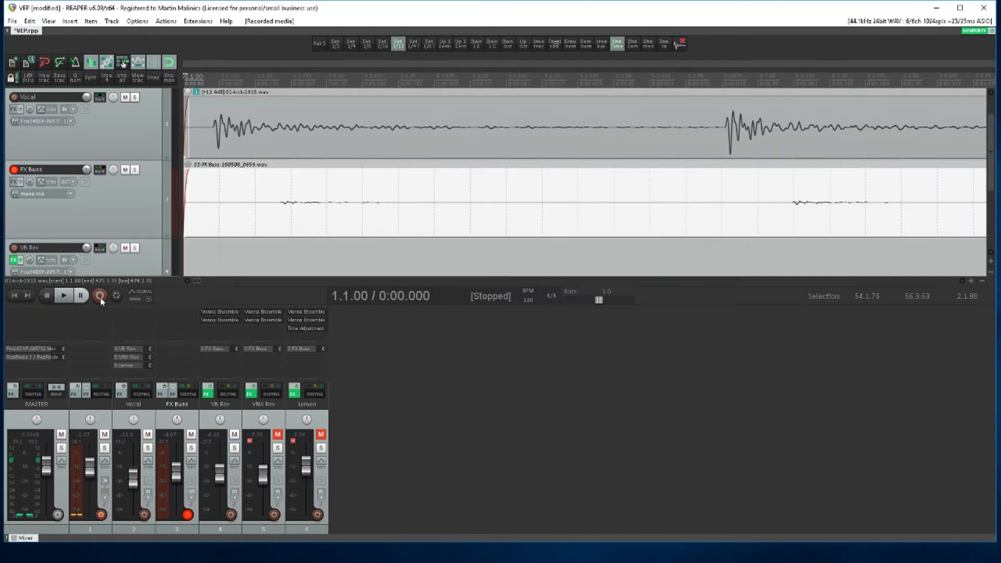
Step: Boost the FX Buss item; read transients at 0:00.061 (vocal) and about 0:00.183 (FX Buss)
left_click_drag(187, 164, 208, 47)
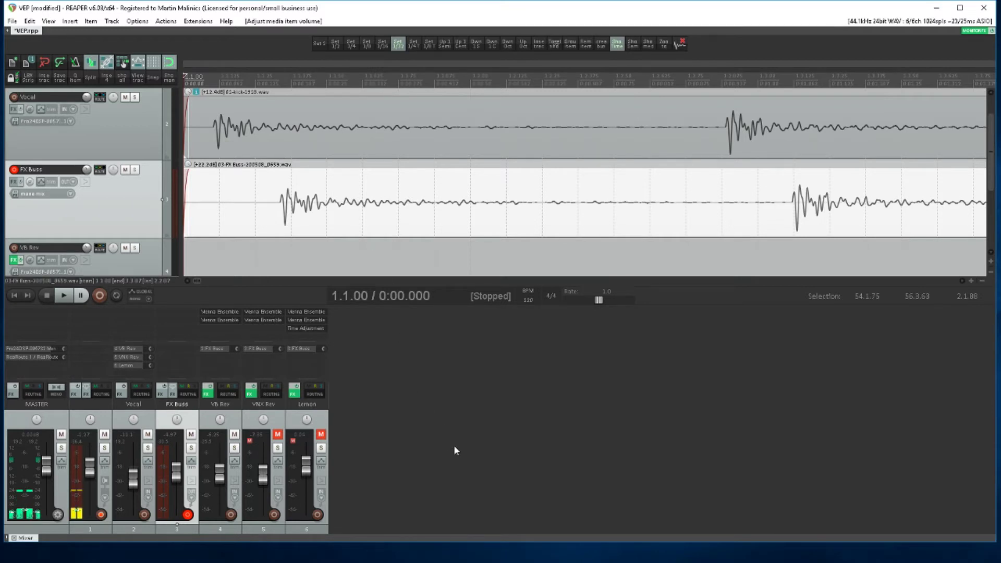
left_click(219, 76)
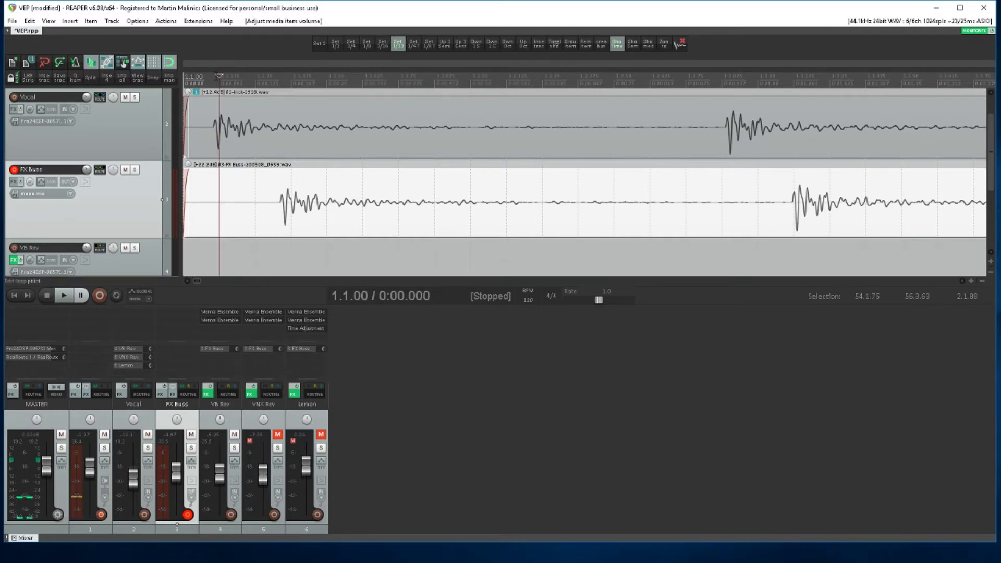
left_click(230, 76)
left_click_drag(270, 80, 286, 80)
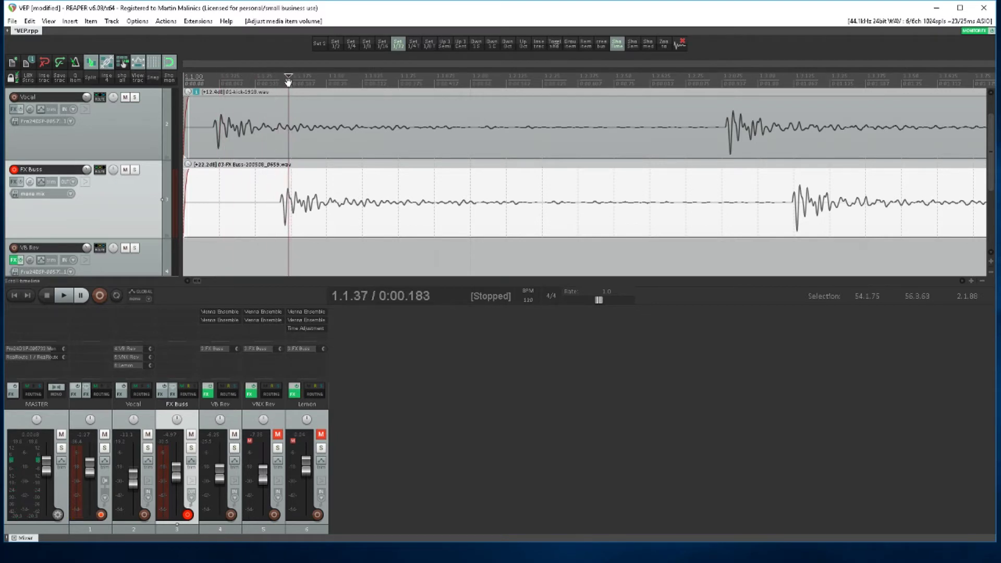
left_click_drag(286, 81, 218, 83)
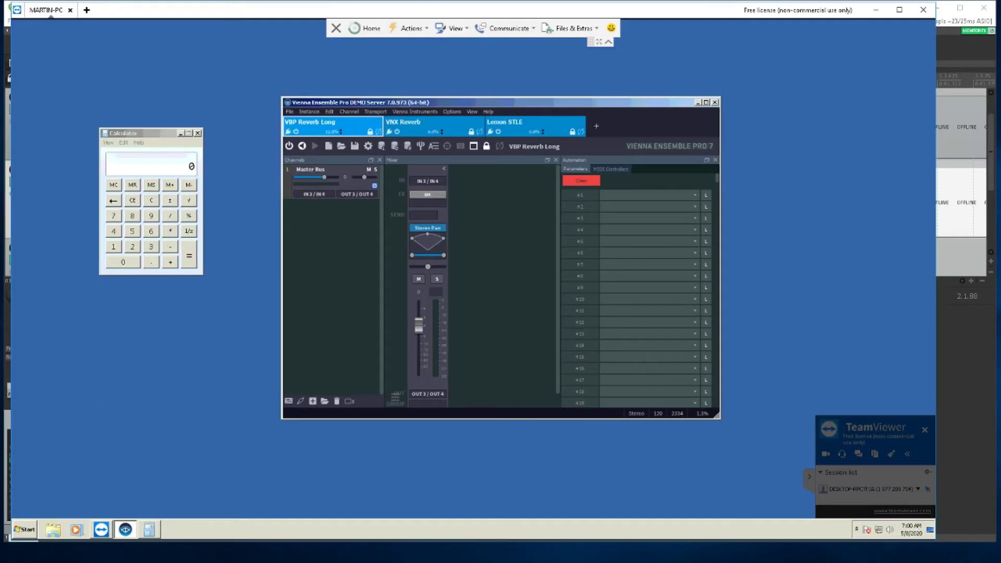
Step: Start entering 176 minus 61 in the calculator, then clear the mistaken entry
left_click(117, 221)
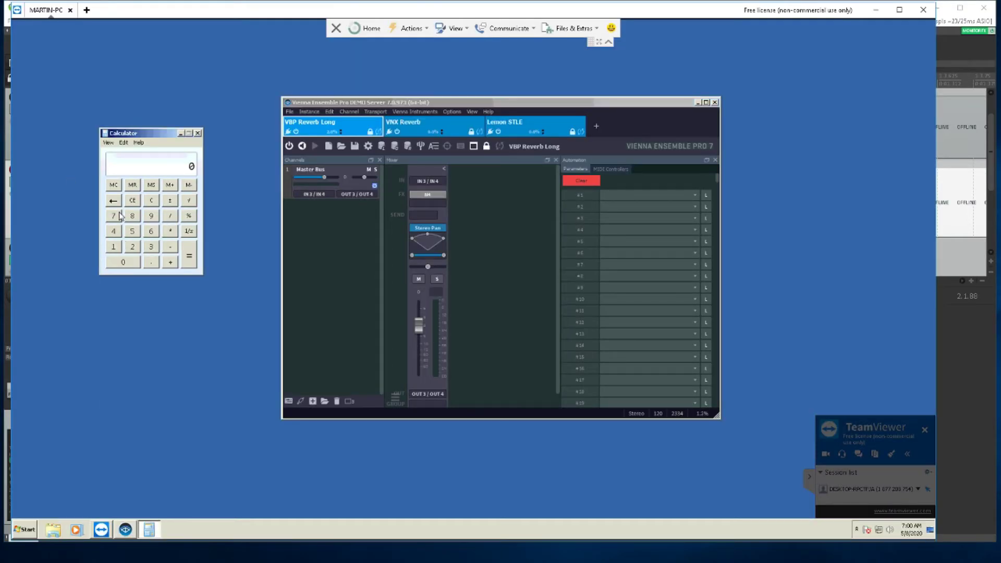
left_click(114, 217)
left_click(151, 232)
left_click(114, 247)
left_click(114, 216)
left_click(150, 232)
left_click(170, 247)
left_click(188, 252)
left_click(115, 218)
left_click(132, 202)
Step: Compute 176 − 61 = 115 in the calculator and minimise the remote session
left_click(113, 249)
left_click(114, 215)
left_click(150, 231)
left_click(167, 247)
left_click(151, 232)
left_click(114, 247)
left_click(192, 262)
left_click(877, 10)
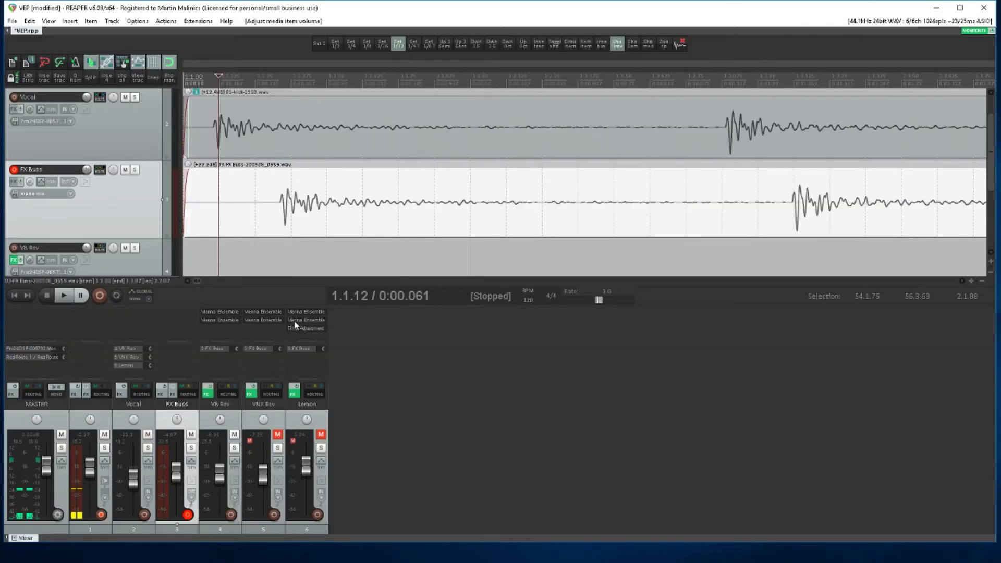
Step: Insert JS: Time Adjustment Delay on the VB Rev track via the Add FX dialog
double_click(212, 328)
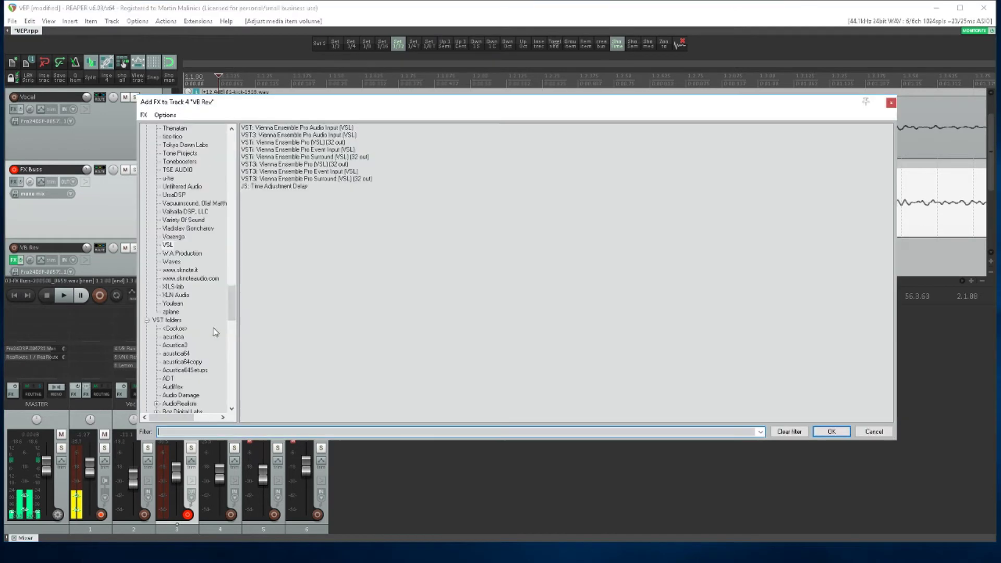
left_click(279, 187)
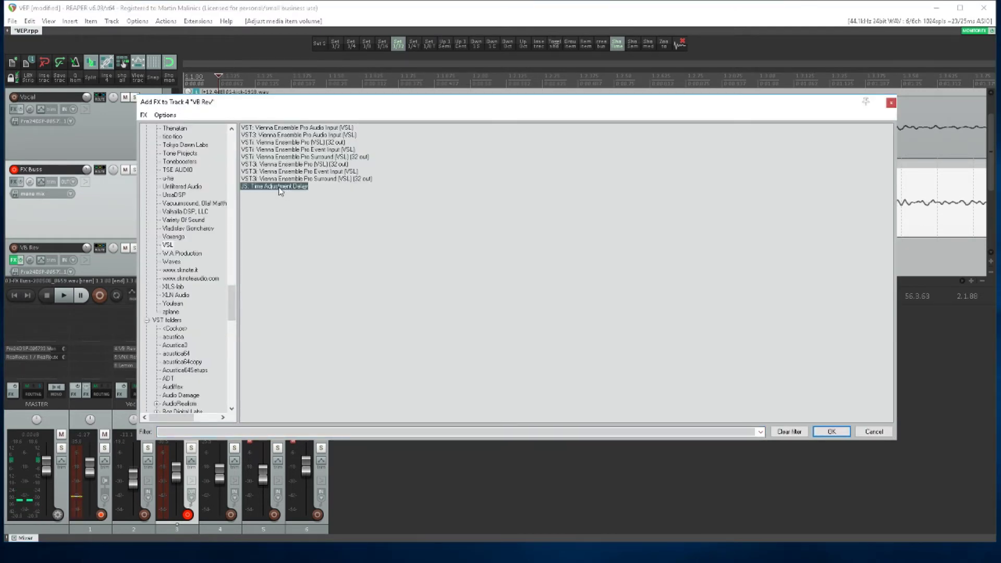
left_click(831, 433)
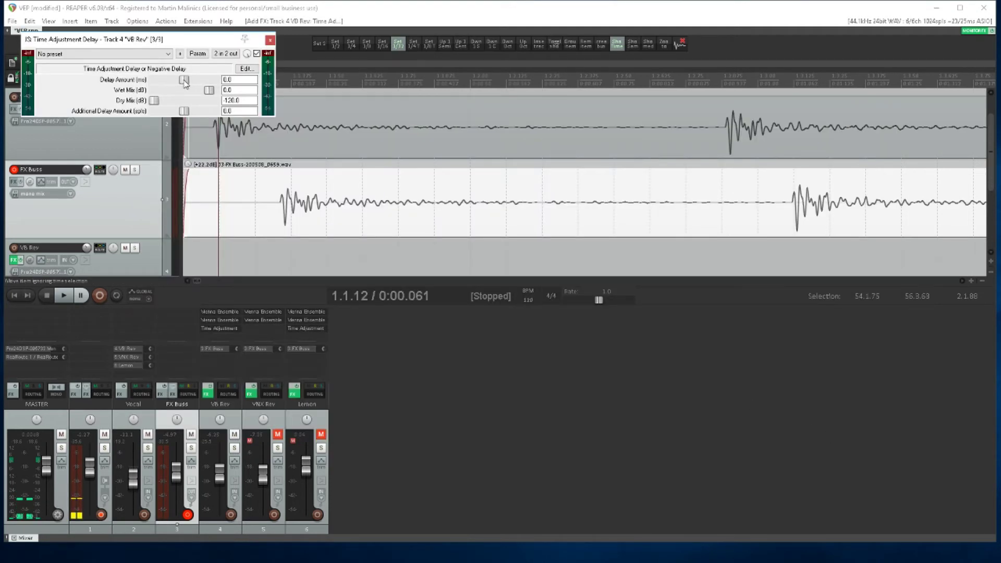
Step: Set the Time Adjustment Delay's delay amount to -115 ms
left_click_drag(186, 82, 184, 83)
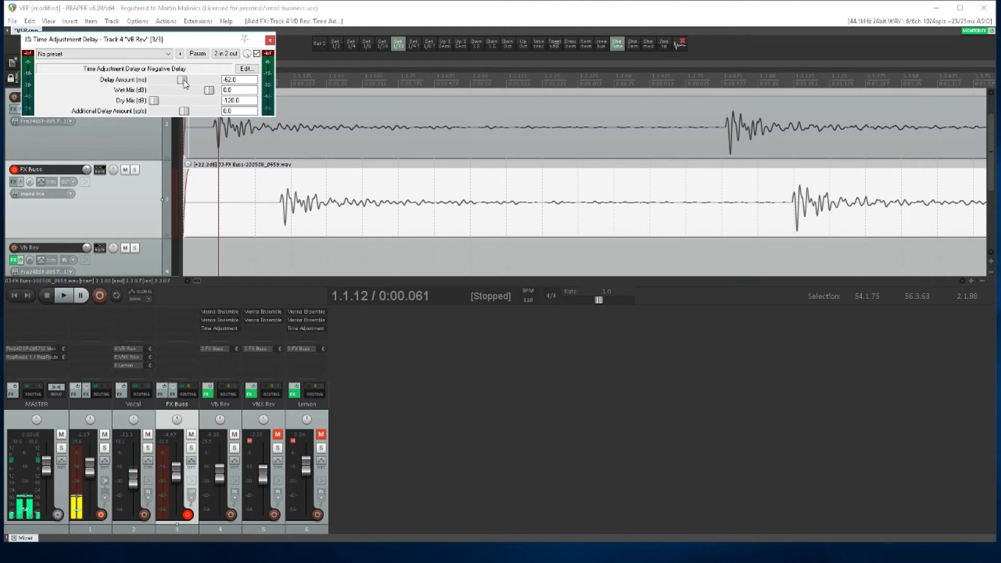
left_click_drag(185, 83, 184, 84)
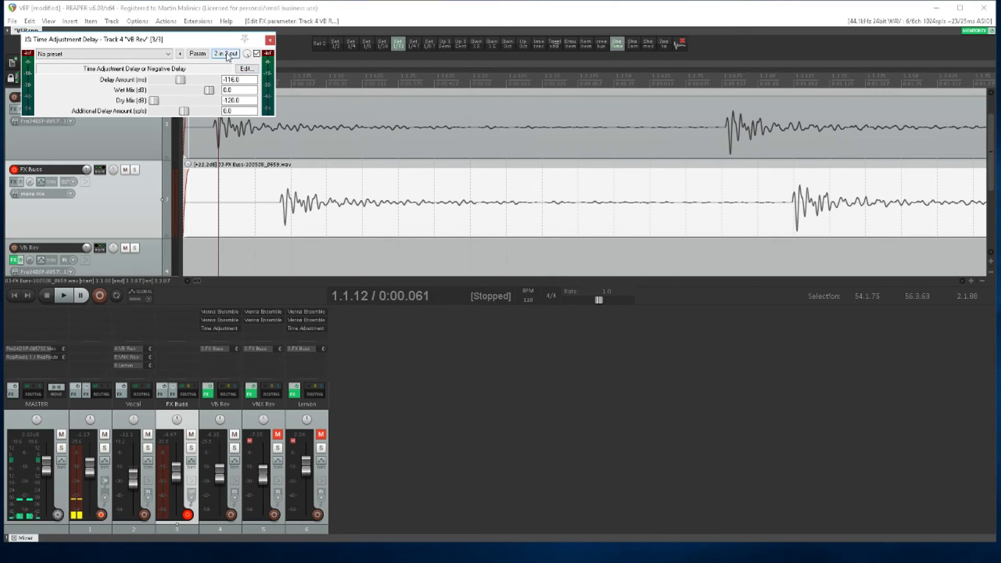
left_click(232, 80)
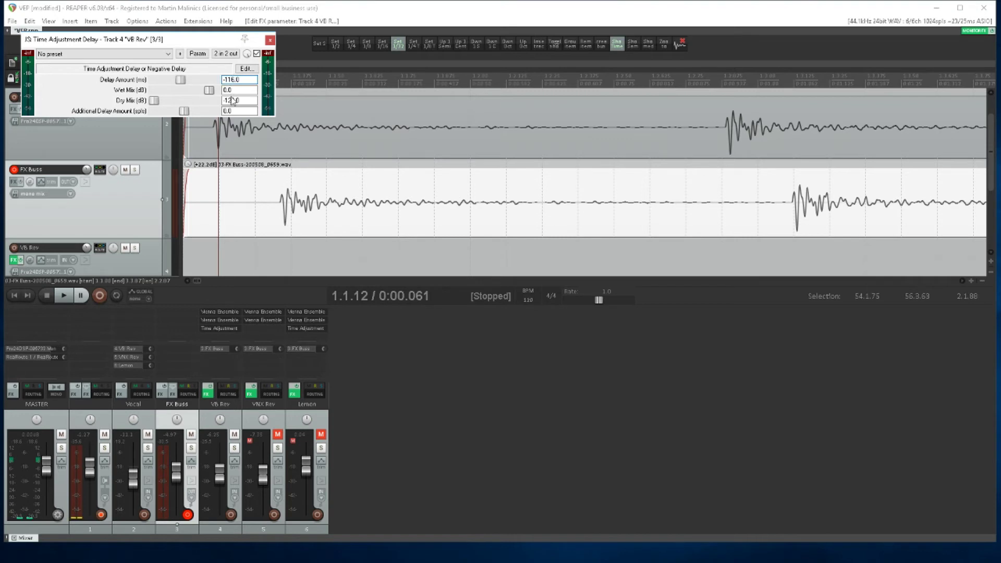
type("-1105")
Step: Enable input pins 3 and 4 in the pin connector and close both windows
left_click(225, 53)
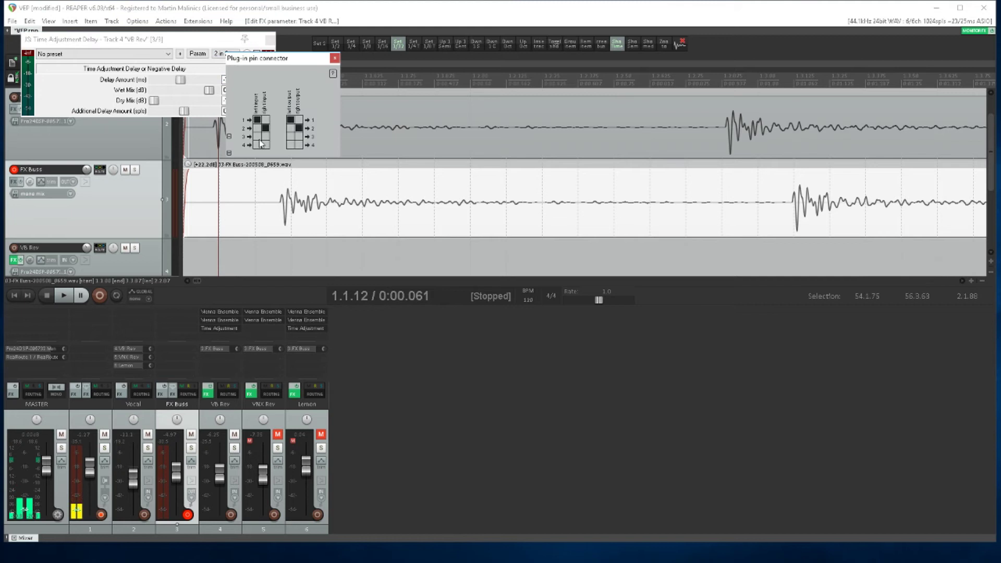
left_click(258, 135)
left_click(290, 135)
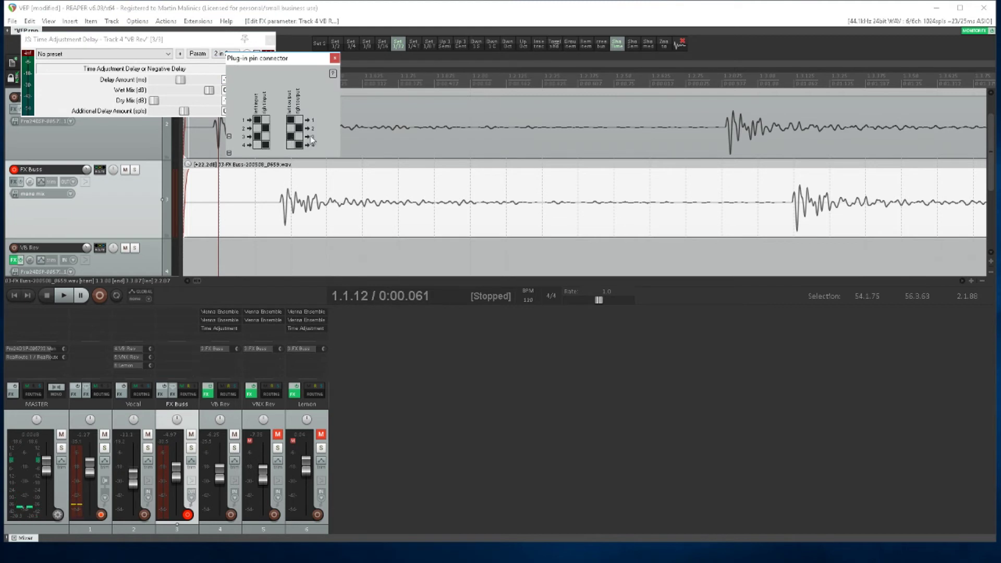
left_click(336, 60)
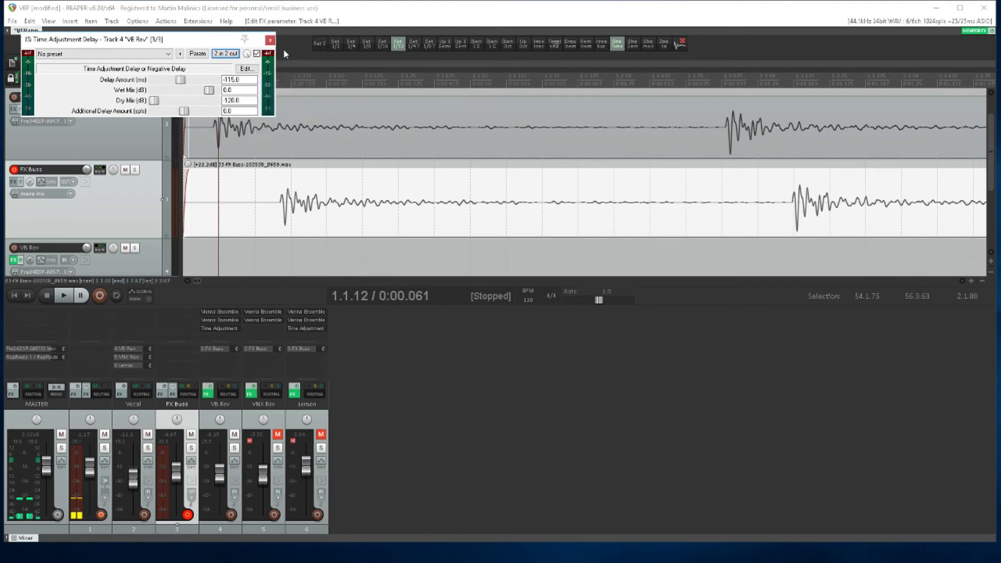
left_click(270, 39)
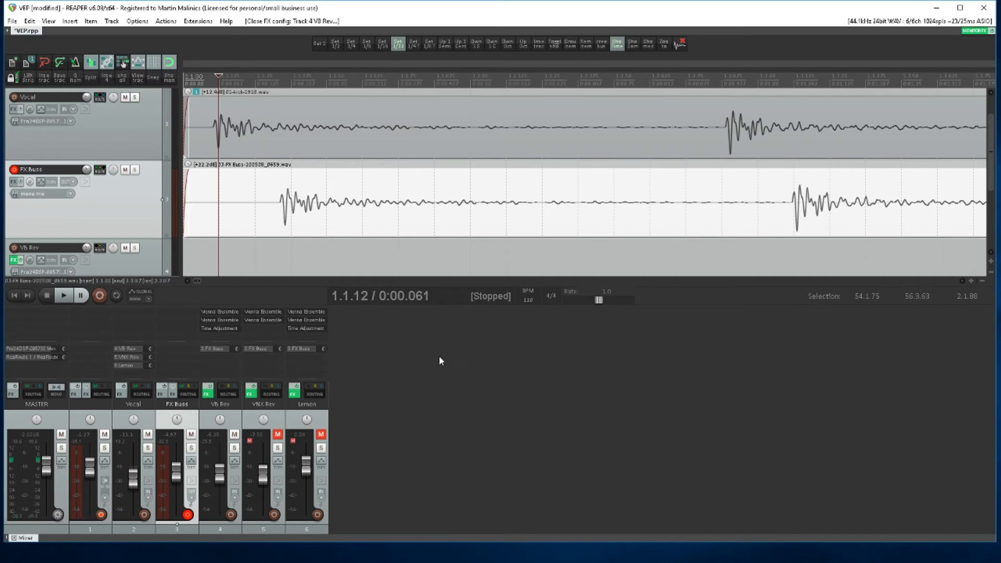
Step: Delete the old FX Buss recording and return to the project start
left_click(264, 226)
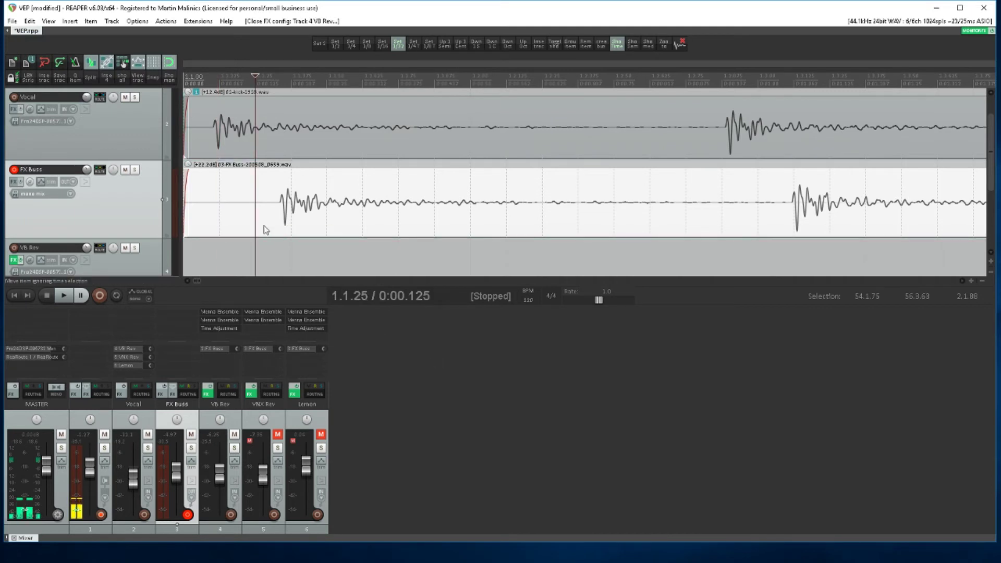
key("Delete")
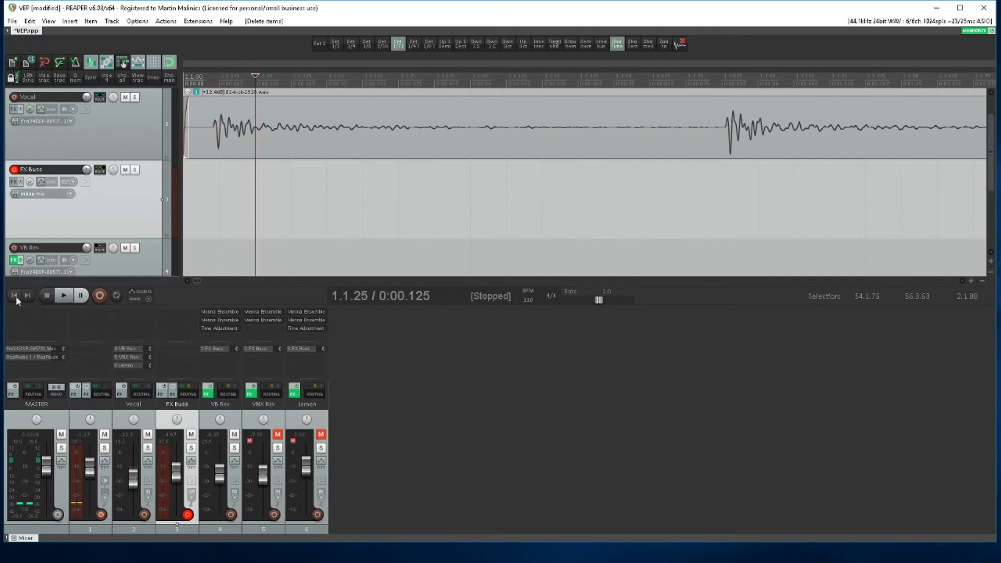
left_click(14, 296)
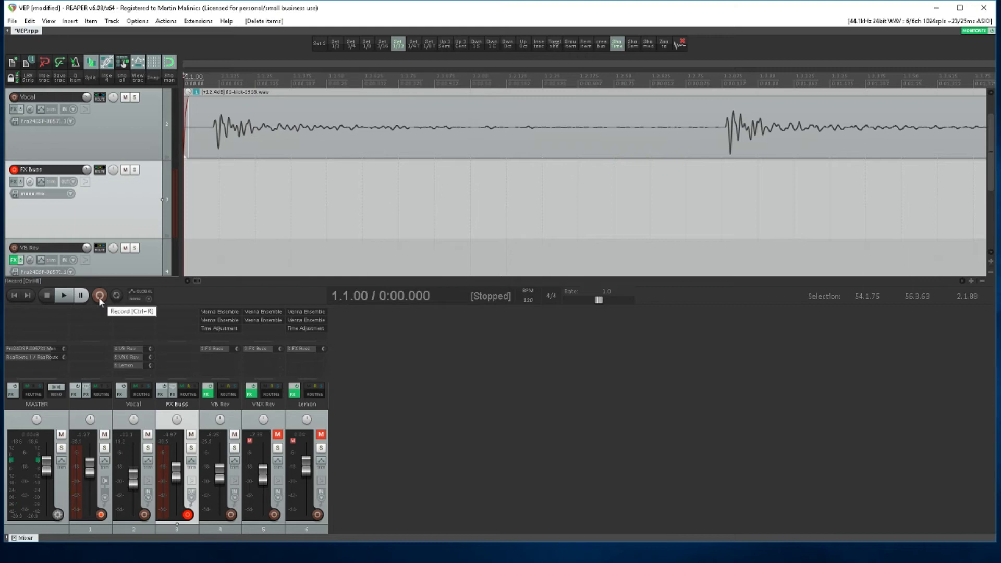
Step: Record the FX Buss output again, keep the new file, and return to start
left_click(99, 296)
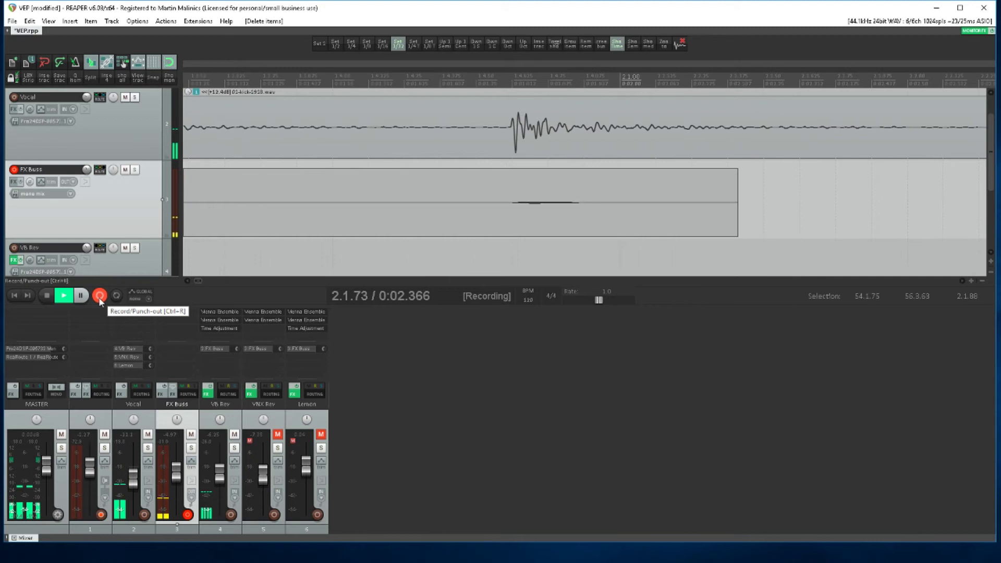
left_click(99, 296)
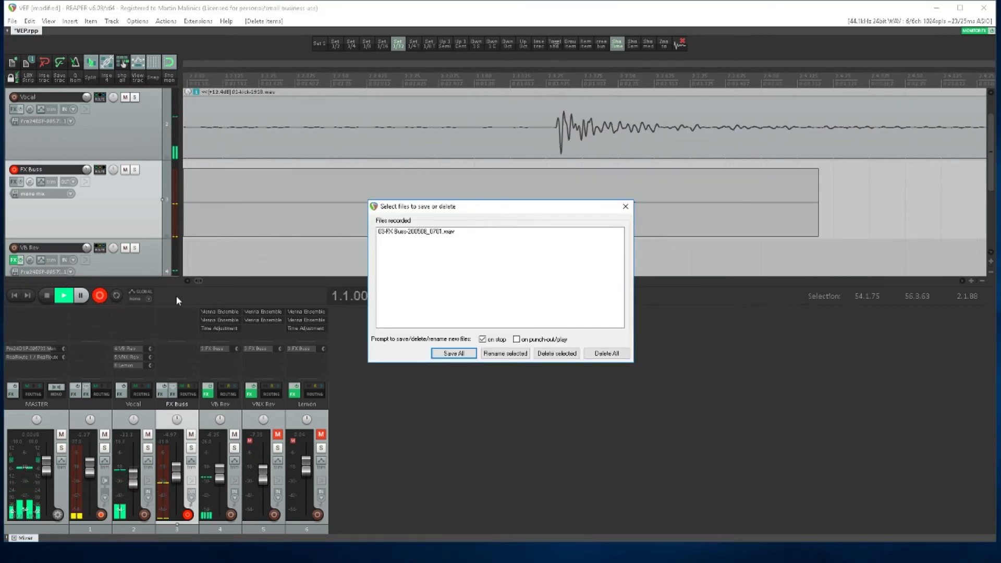
left_click(401, 233)
left_click(454, 354)
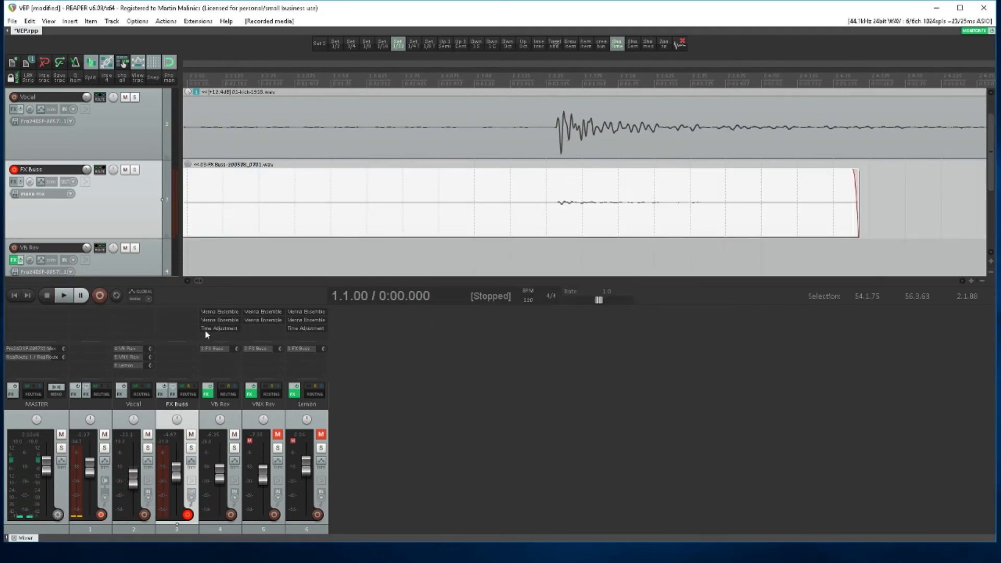
left_click(15, 296)
Step: Raise the FX Buss item to about +10 dB and place the cursor on the second click transient
left_click_drag(234, 164, 197, 63)
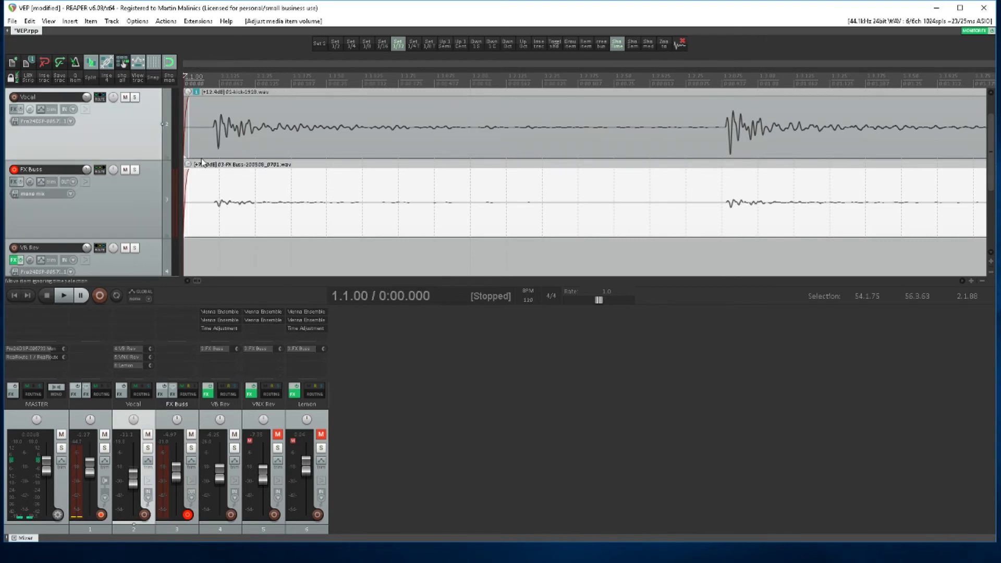
left_click_drag(192, 165, 188, 109)
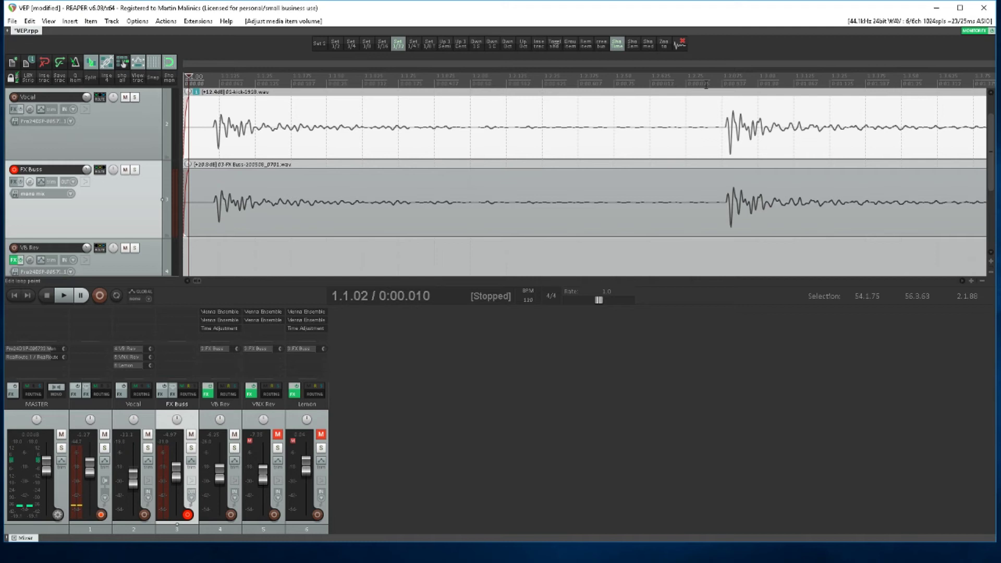
left_click(721, 72)
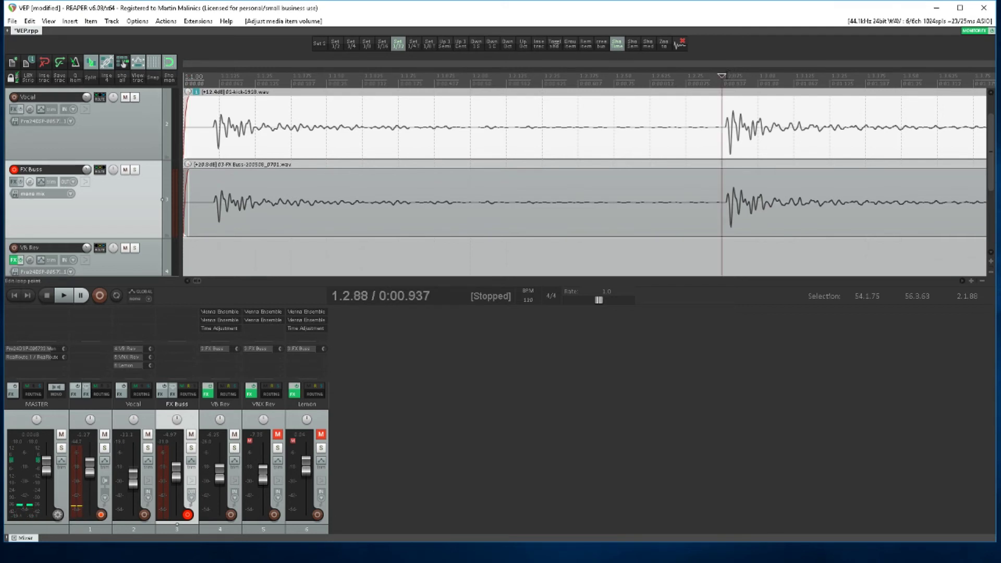
left_click_drag(721, 75, 729, 76)
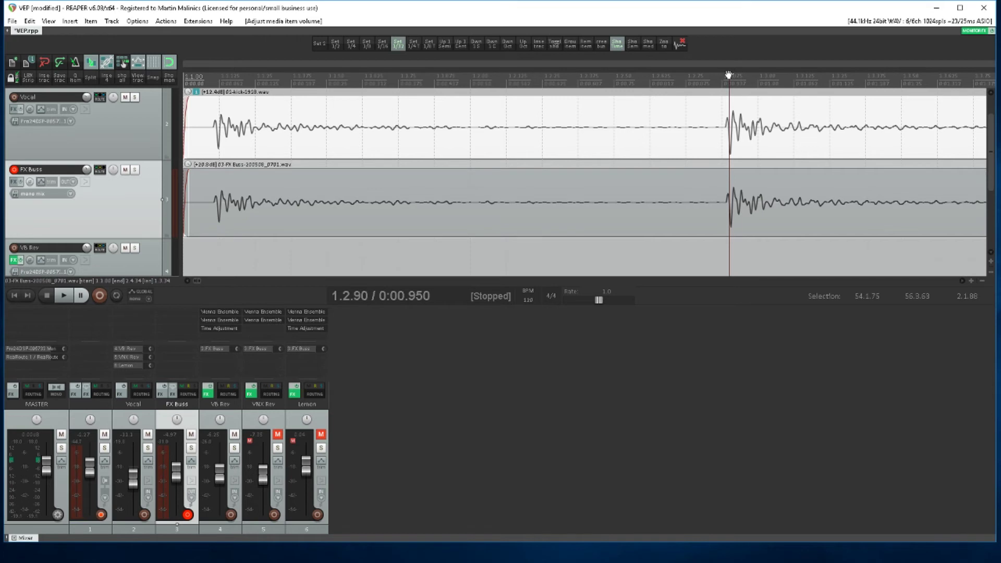
left_click_drag(729, 75, 731, 75)
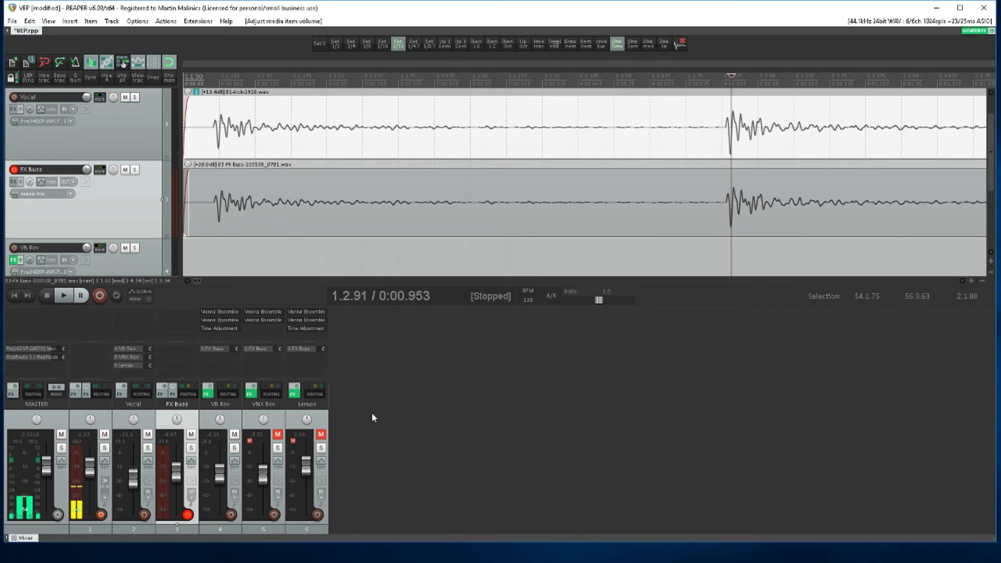
Step: Save VB Rev's Time Adjustment Delay settings as preset 'VEP 1 bus VBP Reverb Long'
left_click(222, 329)
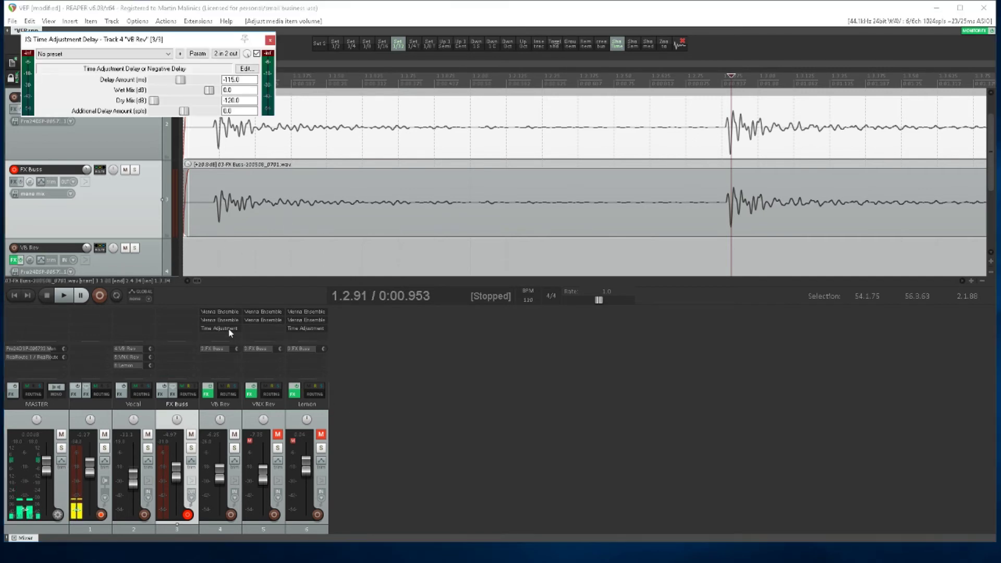
left_click(180, 53)
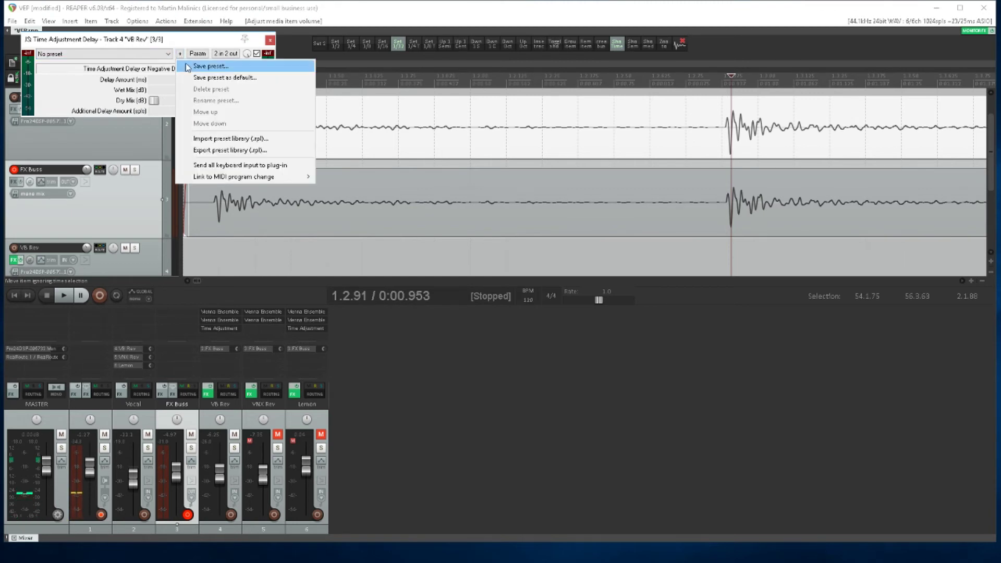
left_click(193, 68)
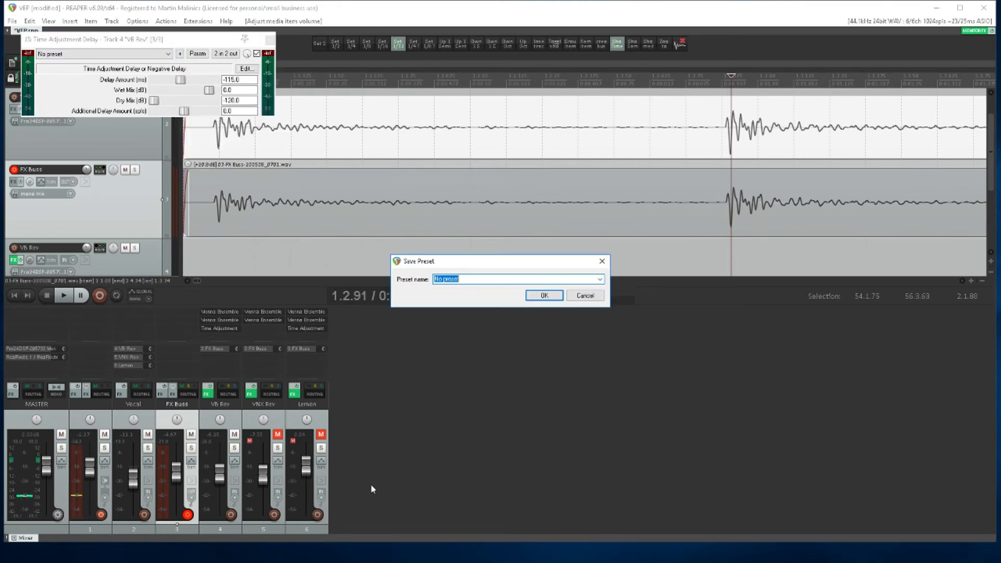
type("VEP 1 but")
type(" VBP Re")
type("ver")
type("b Long")
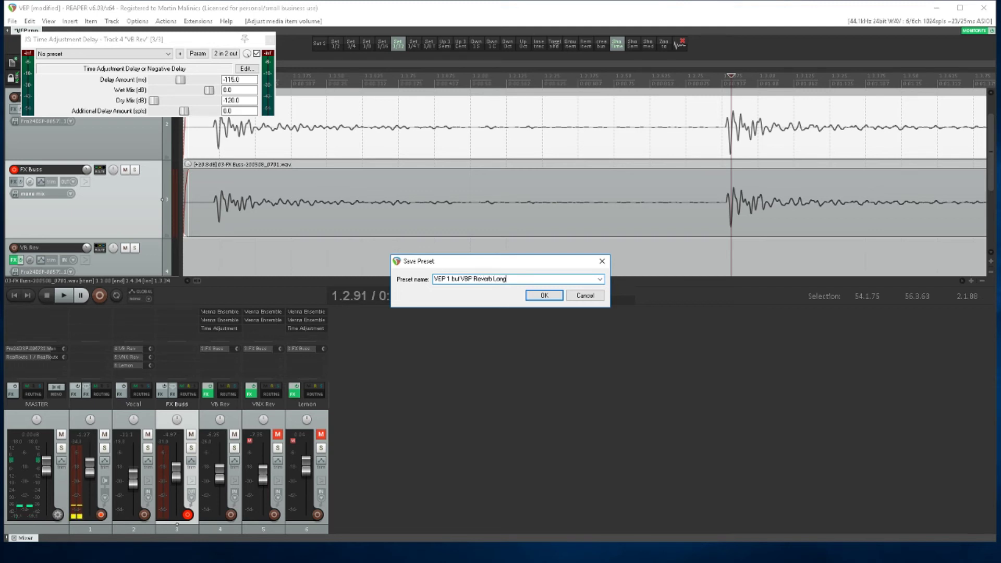
key("Return")
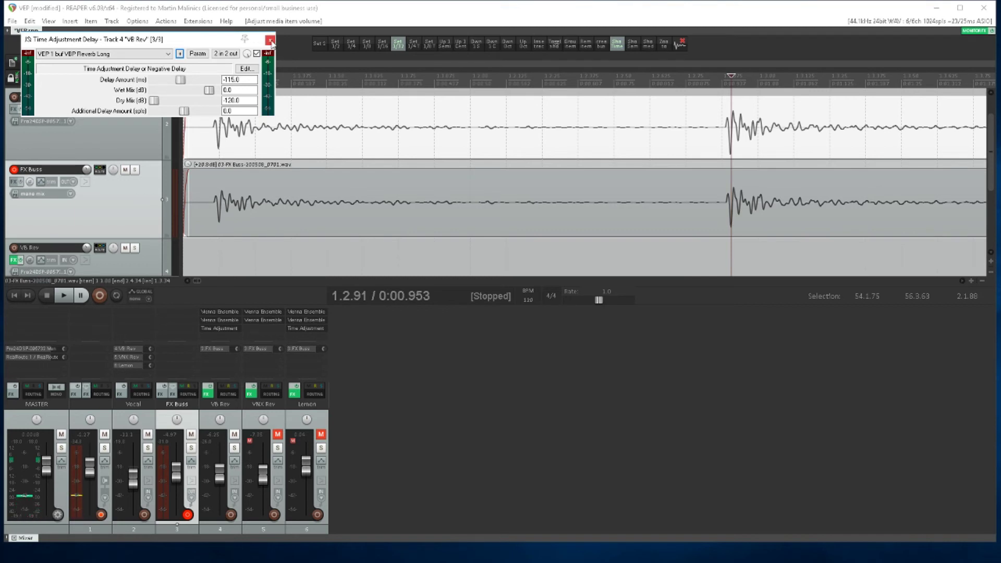
left_click(270, 40)
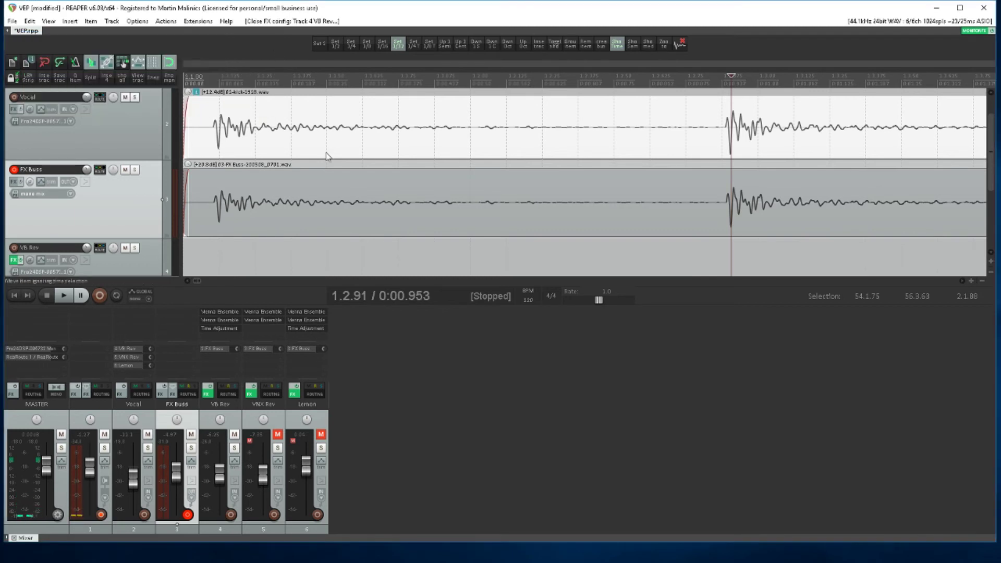
Step: Delete the FX Buss test recording and briefly play the project
left_click(254, 231)
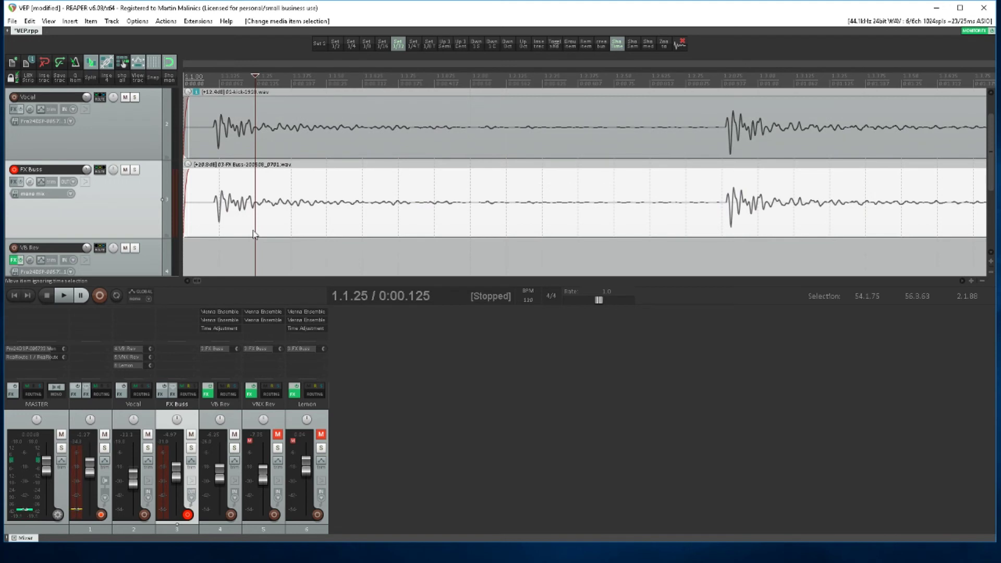
key("Delete")
key("space")
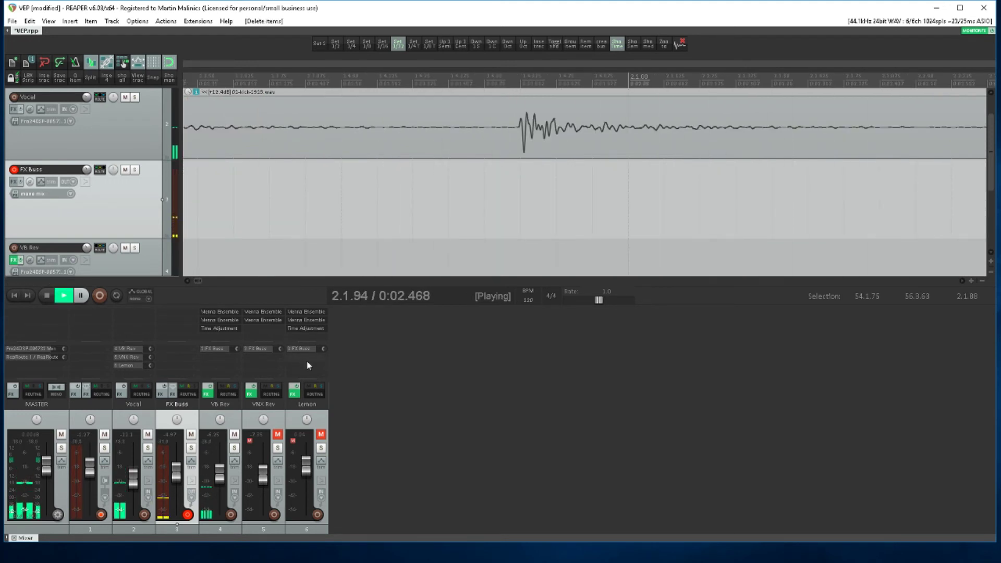
key("space")
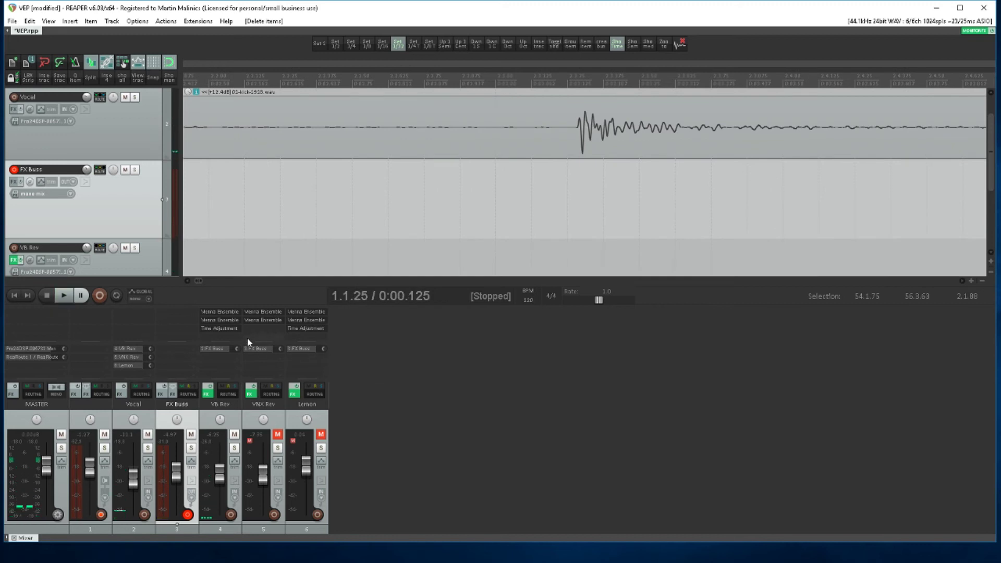
left_click(230, 314)
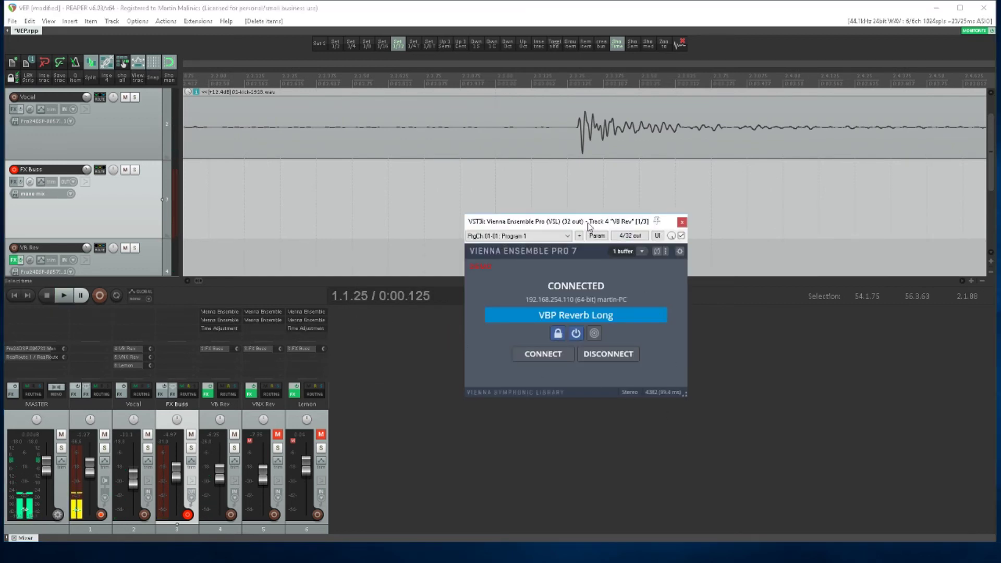
left_click_drag(590, 223, 387, 115)
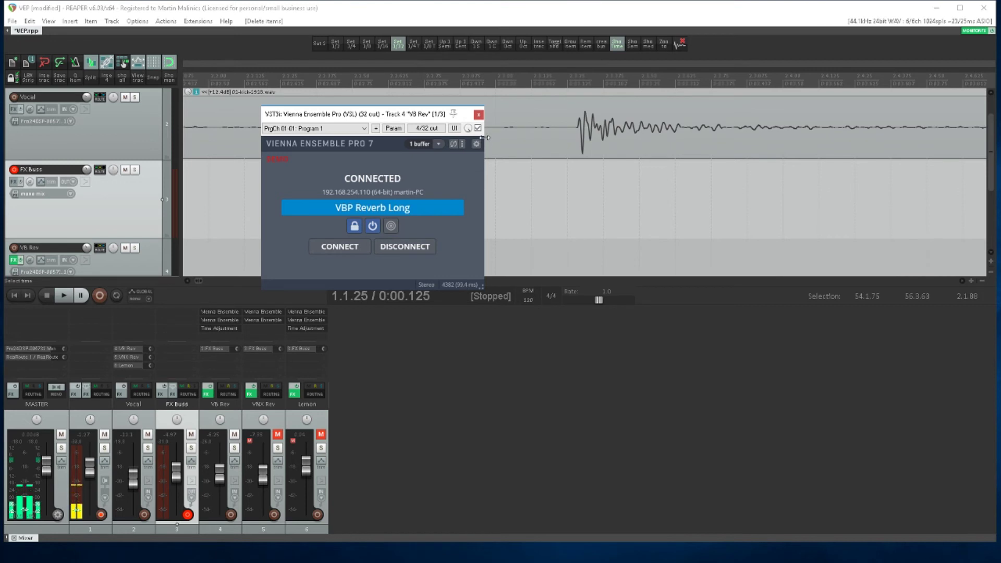
left_click(479, 115)
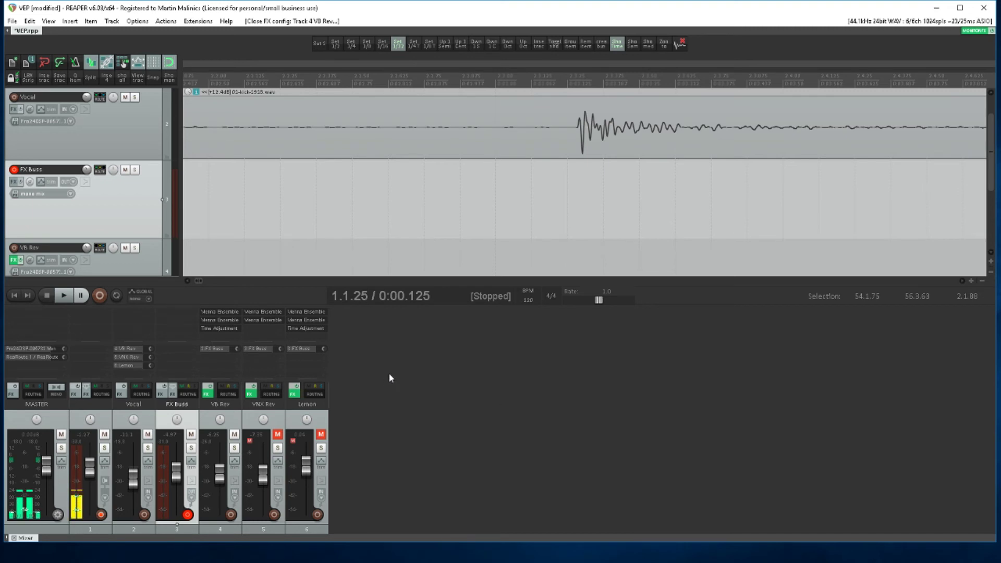
Step: Mute VB Rev, disarm FX Buss, unmute Lemon and audition the result
left_click(234, 435)
left_click(187, 515)
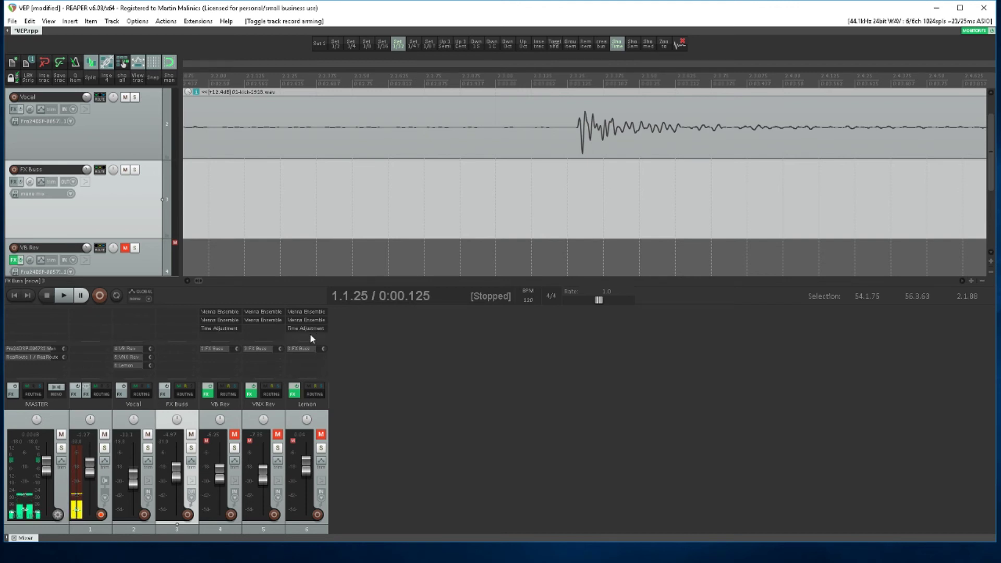
left_click(321, 436)
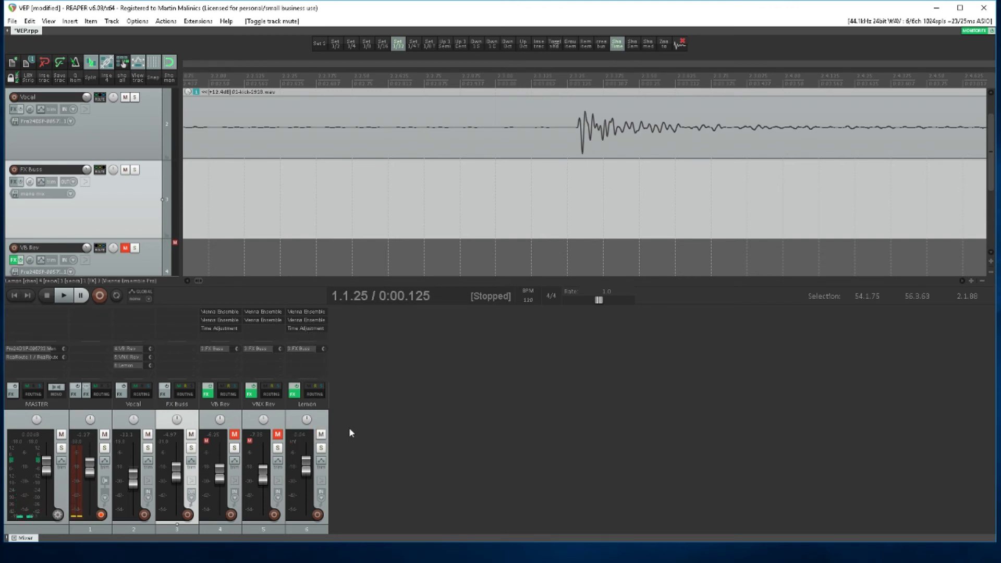
key("space")
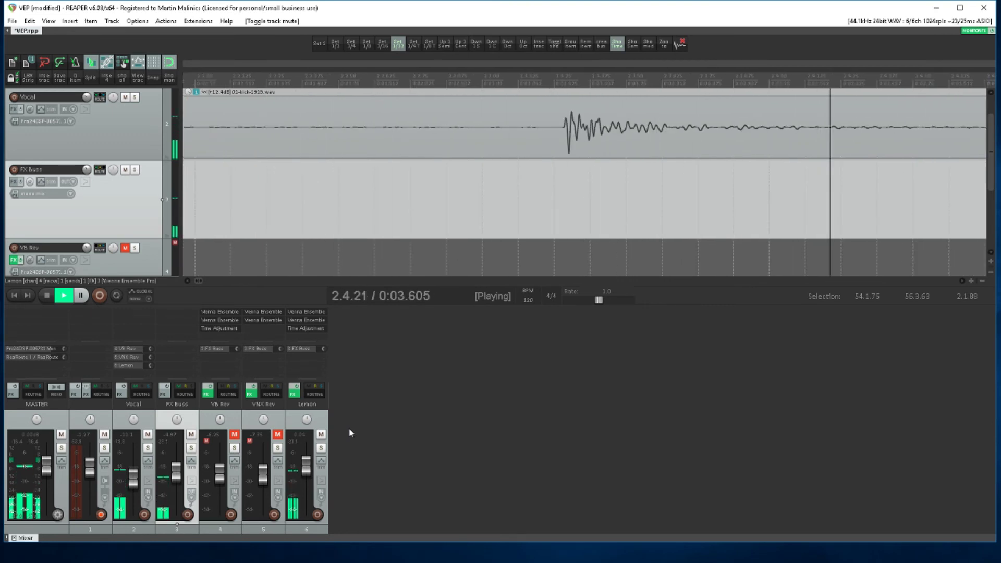
key("space")
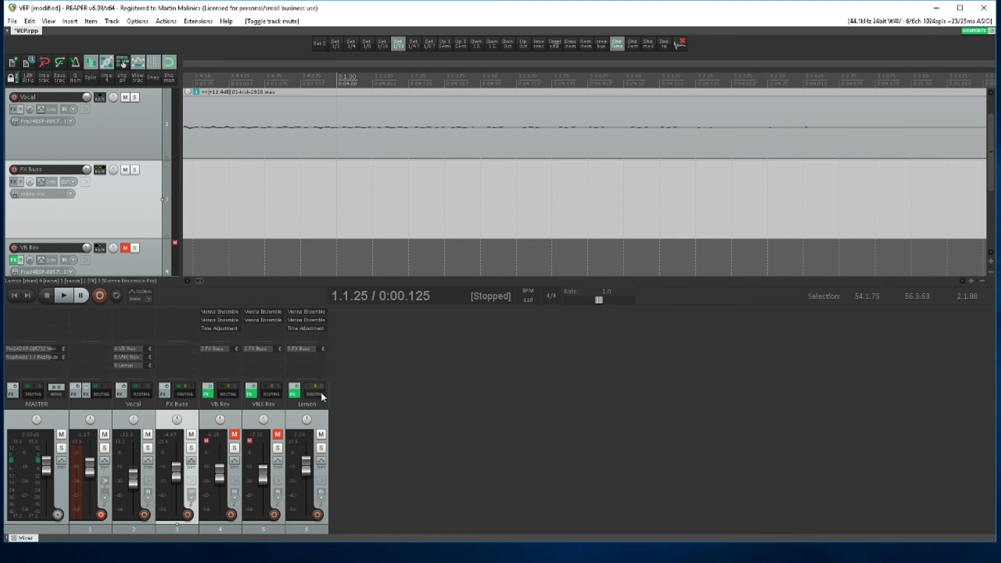
Step: Mute Lemon again and delete the kick test clip at the Vocal track's start
left_click(321, 435)
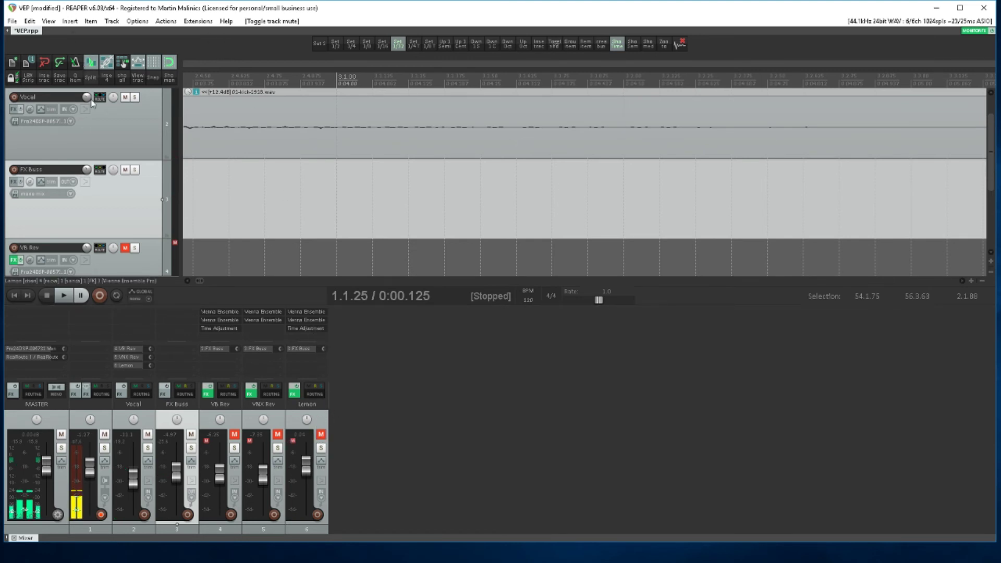
key("Home")
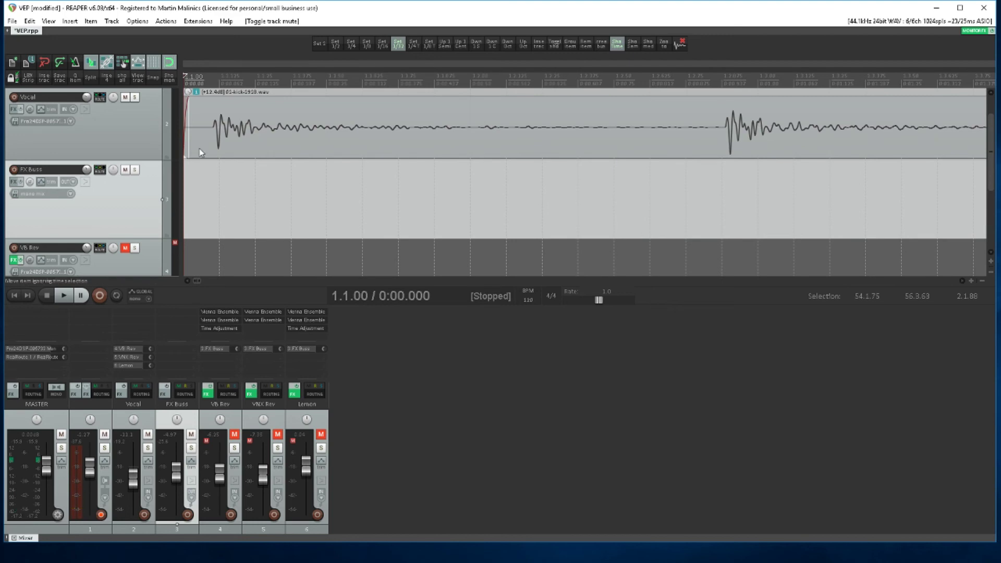
left_click(207, 156)
key("Delete")
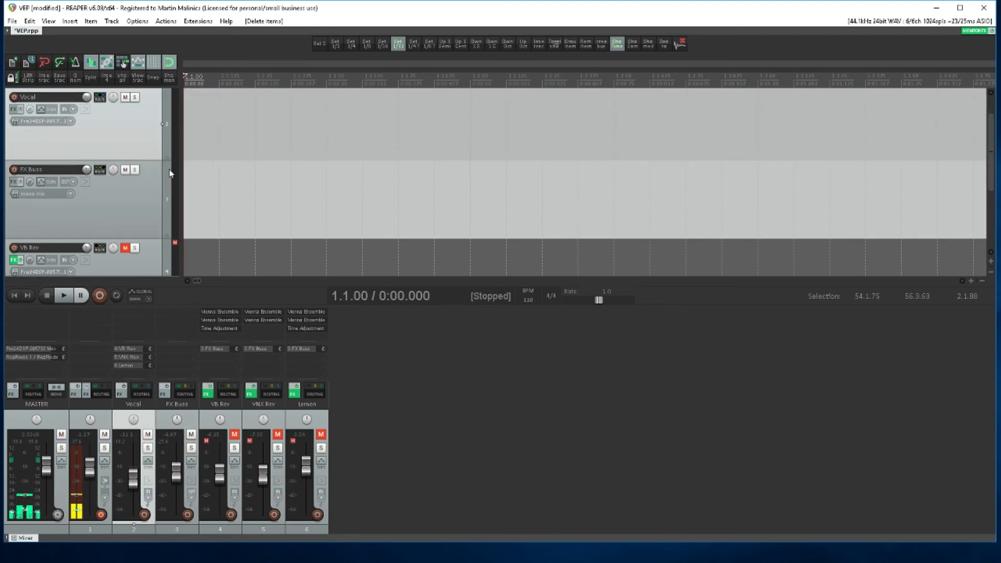
Step: Place 12-key vox-1918.wav from Media Explorer on the Vocal track, with the cursor at bar 139
left_click(649, 45)
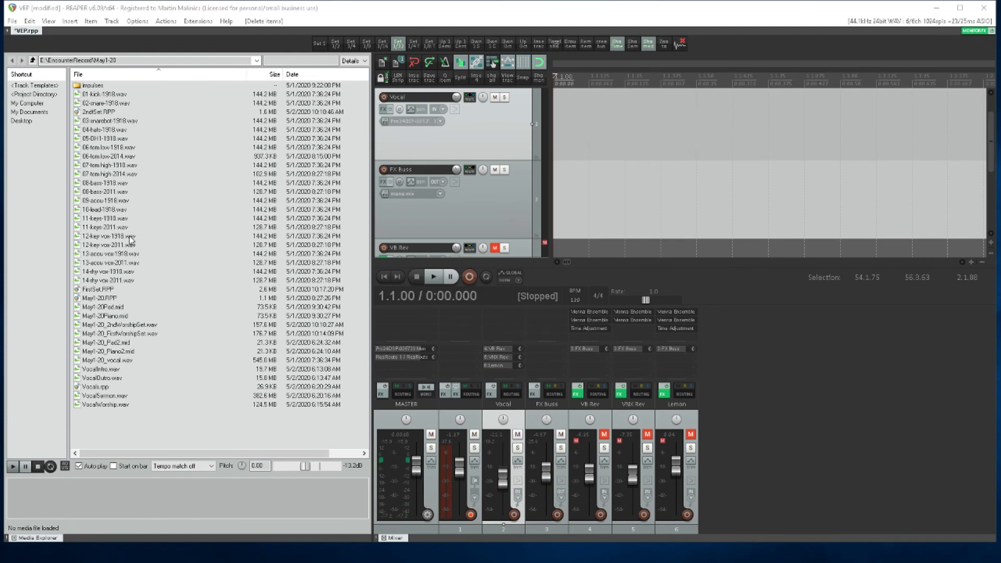
left_click_drag(123, 240, 441, 131)
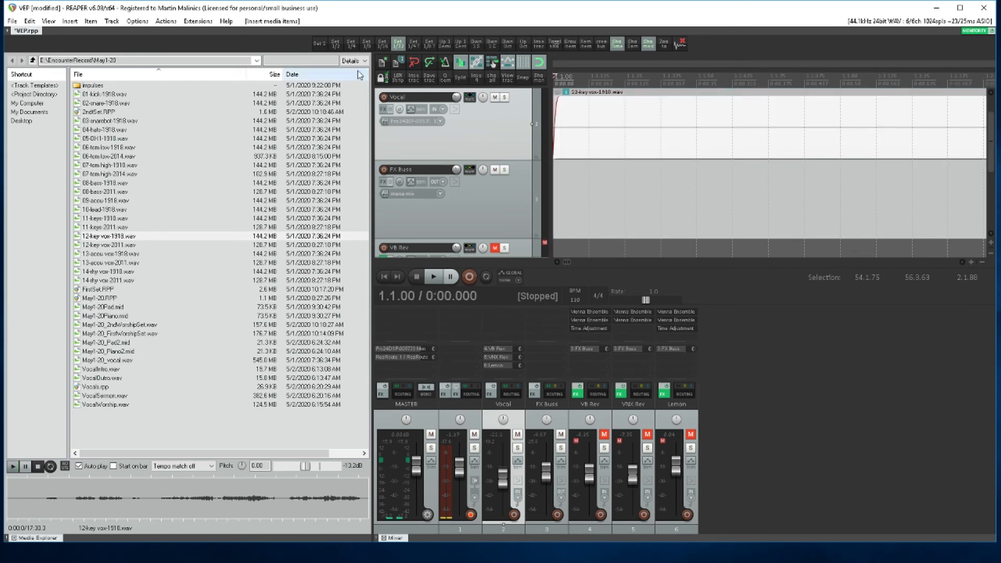
left_click(649, 45)
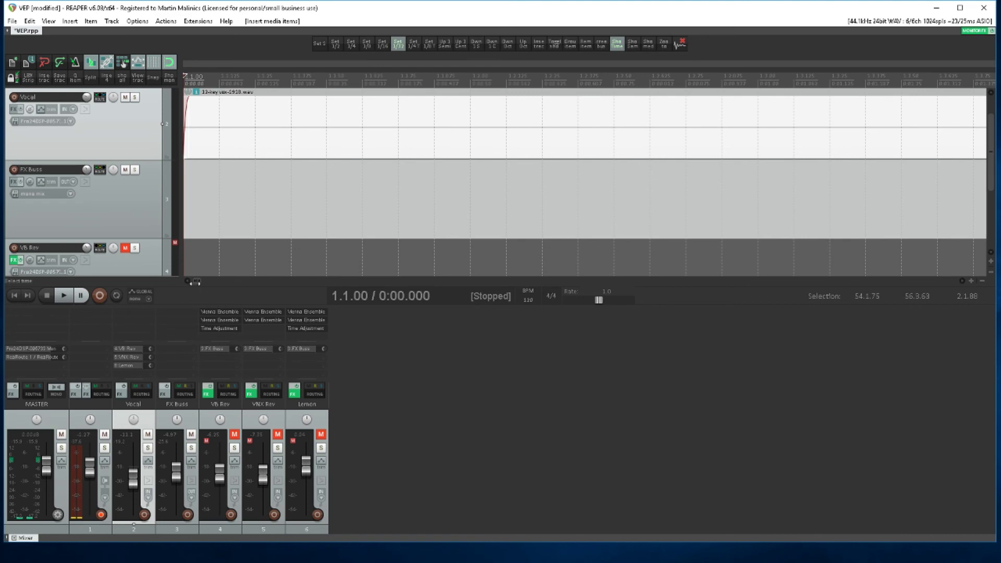
scroll(201, 110, "down", 8)
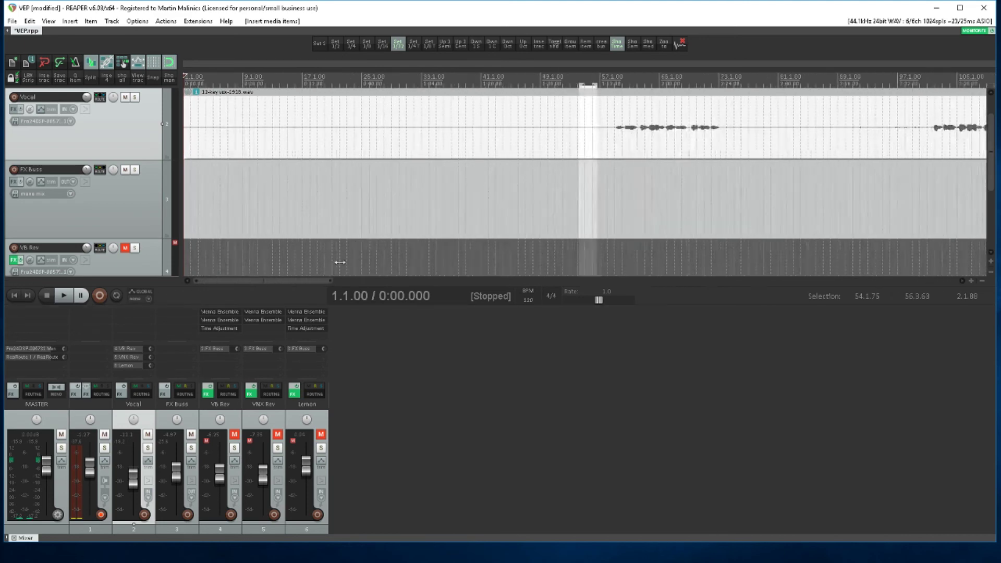
scroll(202, 110, "down", 2)
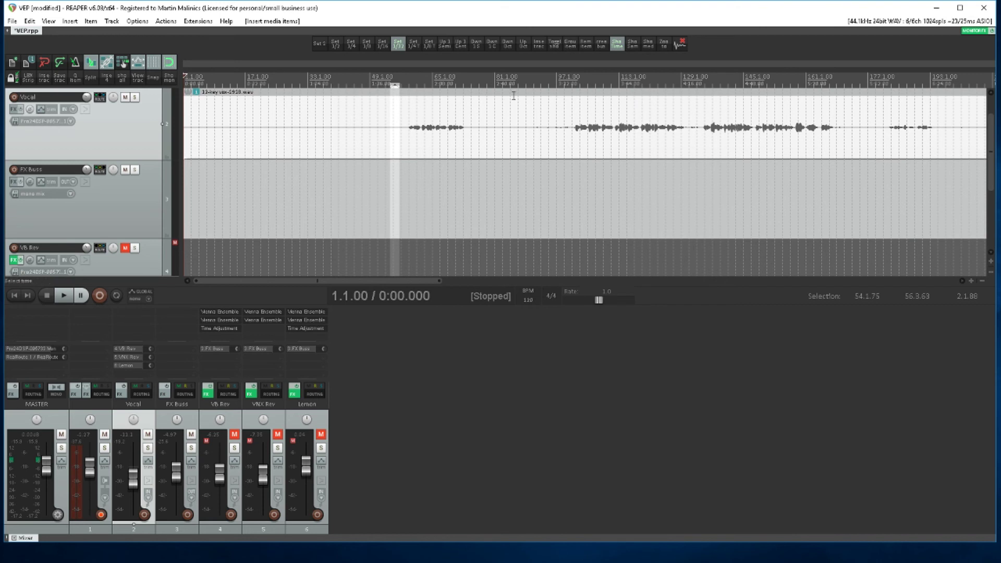
left_click(719, 84)
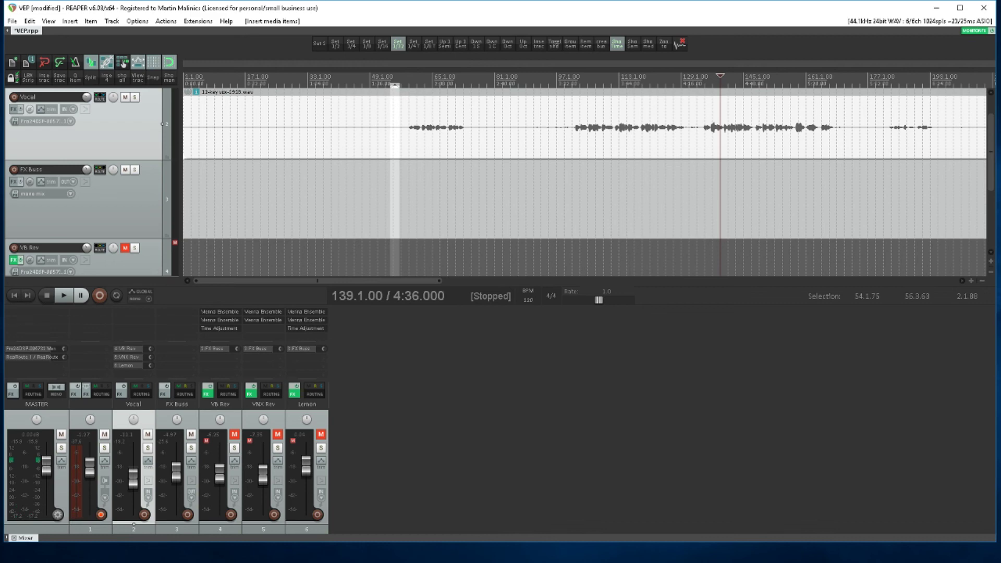
Step: Adjust the mix knob of the remote N4 VBP Reverb Long in VEP, then minimize TeamViewer
key("alt+Tab")
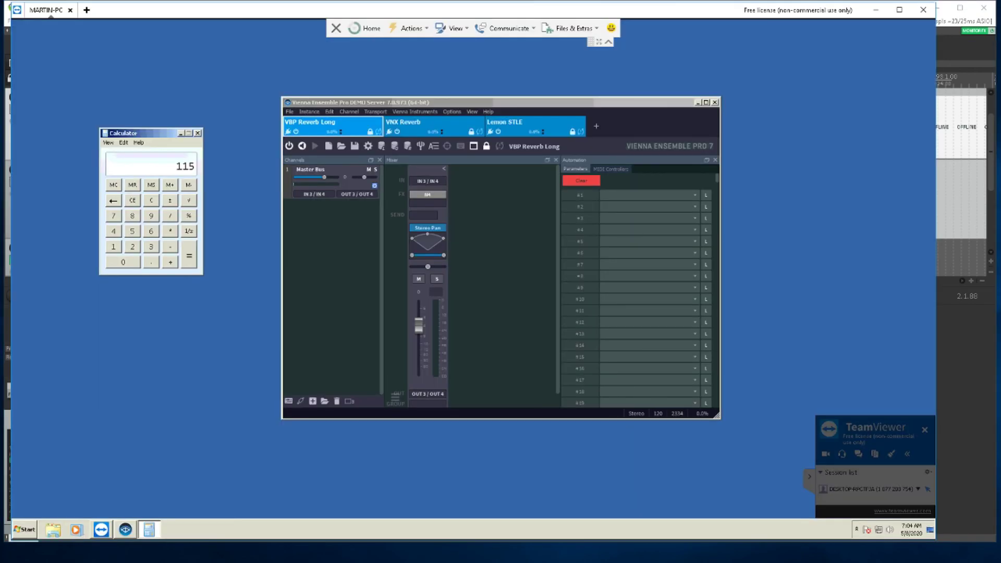
double_click(429, 195)
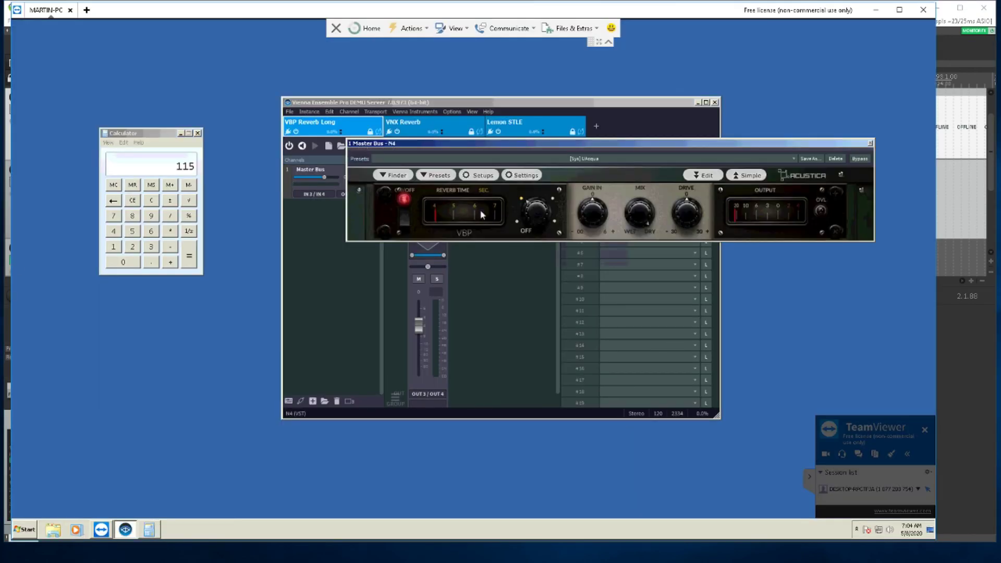
left_click(644, 219)
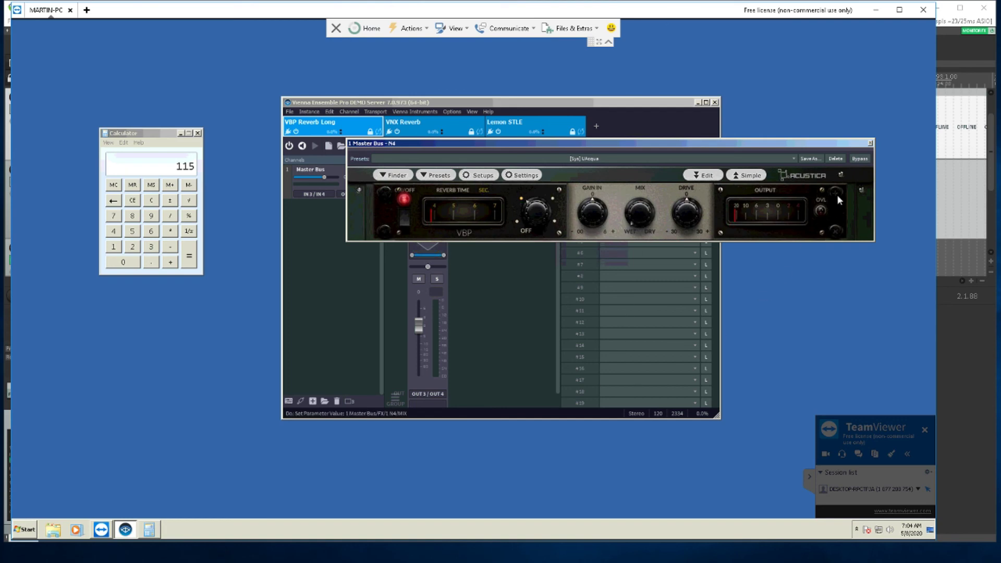
left_click(871, 144)
left_click(877, 9)
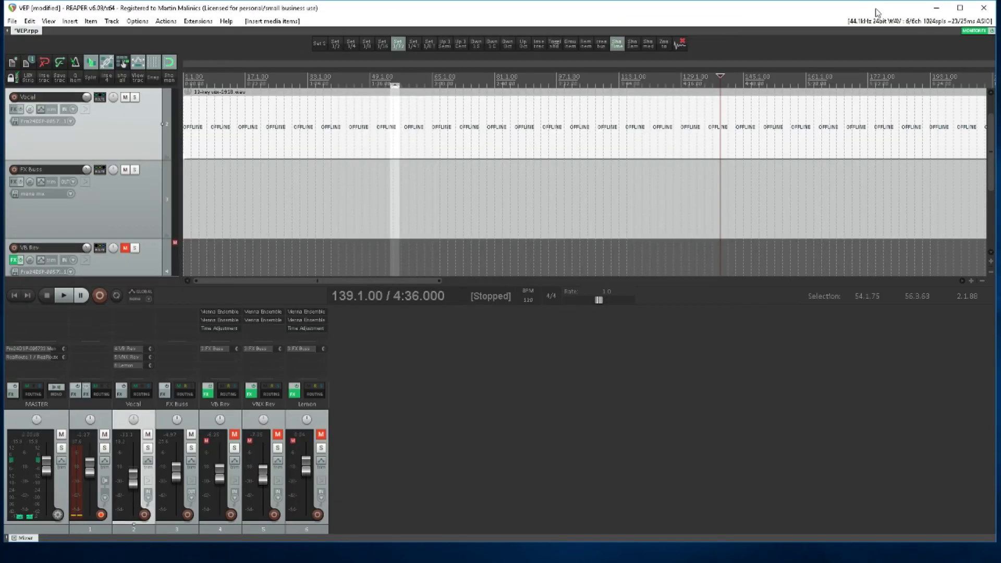
Step: Unmute the VB Rev and Lemon returns and raise both faders during playback
left_click(235, 435)
key("space")
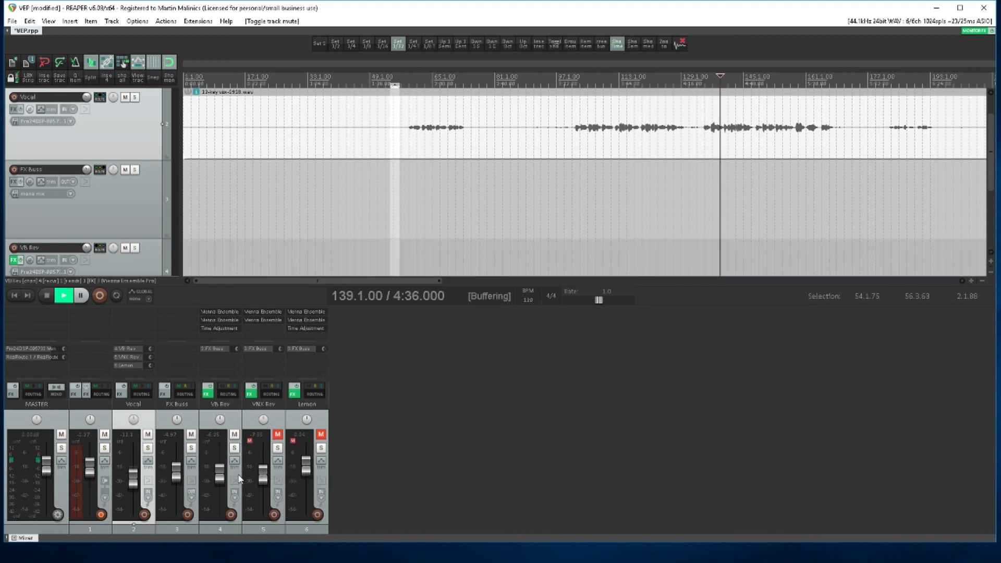
left_click_drag(223, 479, 222, 468)
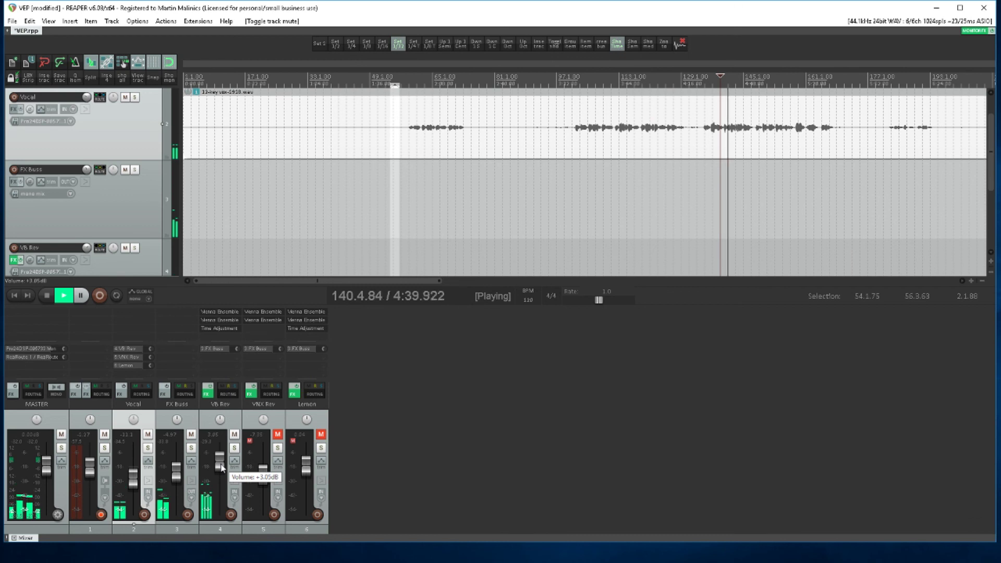
left_click(320, 435)
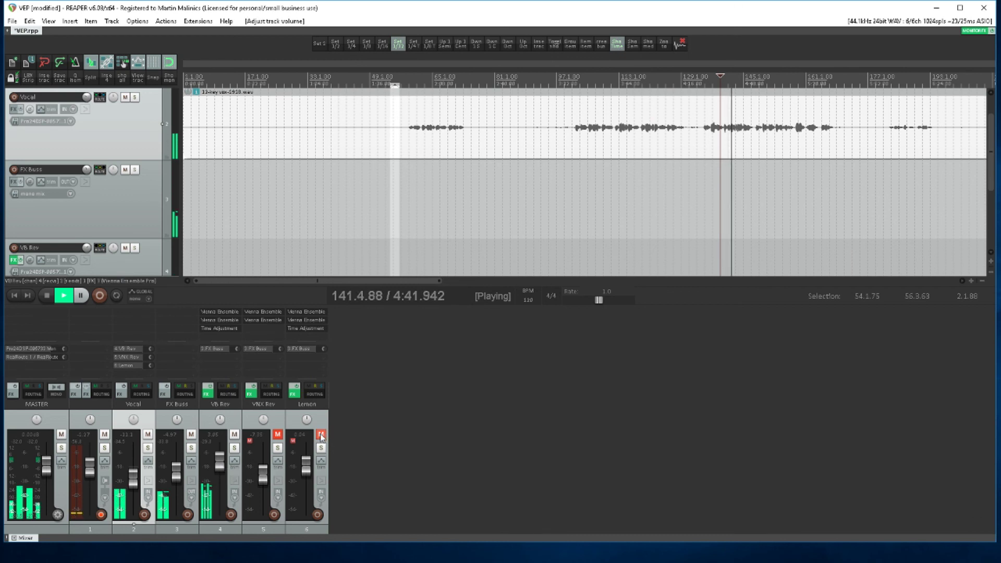
left_click_drag(306, 467, 307, 464)
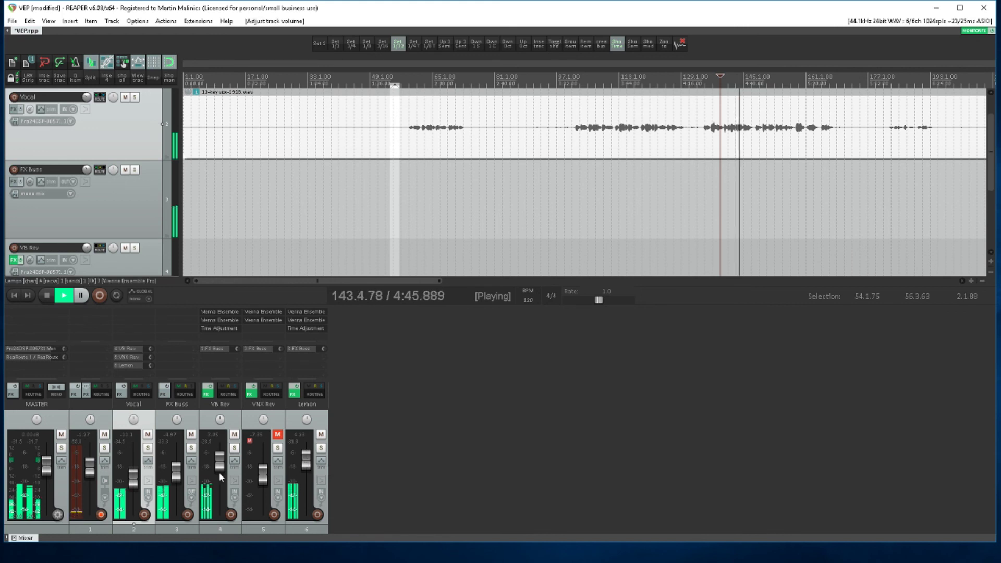
left_click_drag(307, 463, 307, 461)
left_click_drag(219, 468, 220, 464)
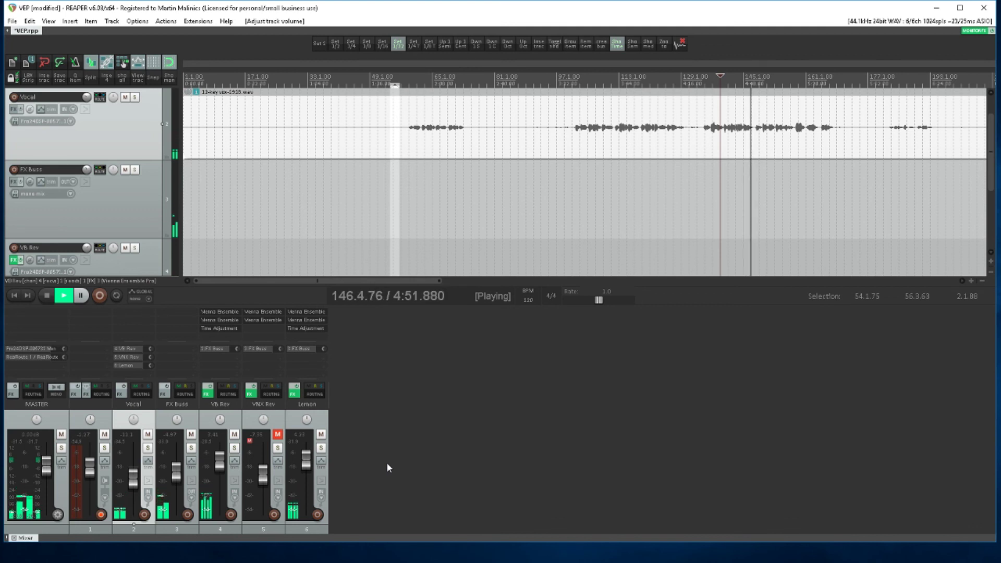
key("space")
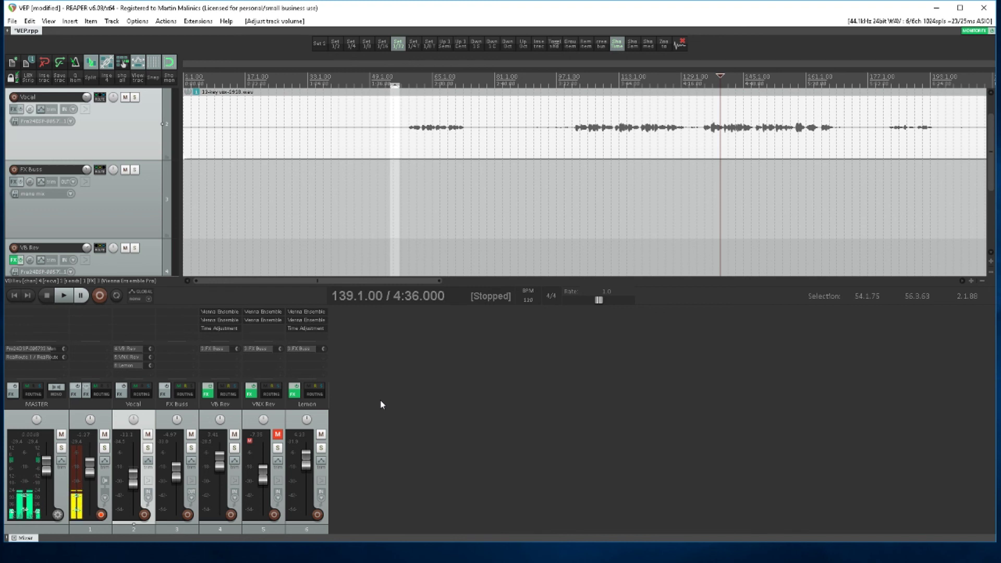
left_click(301, 330)
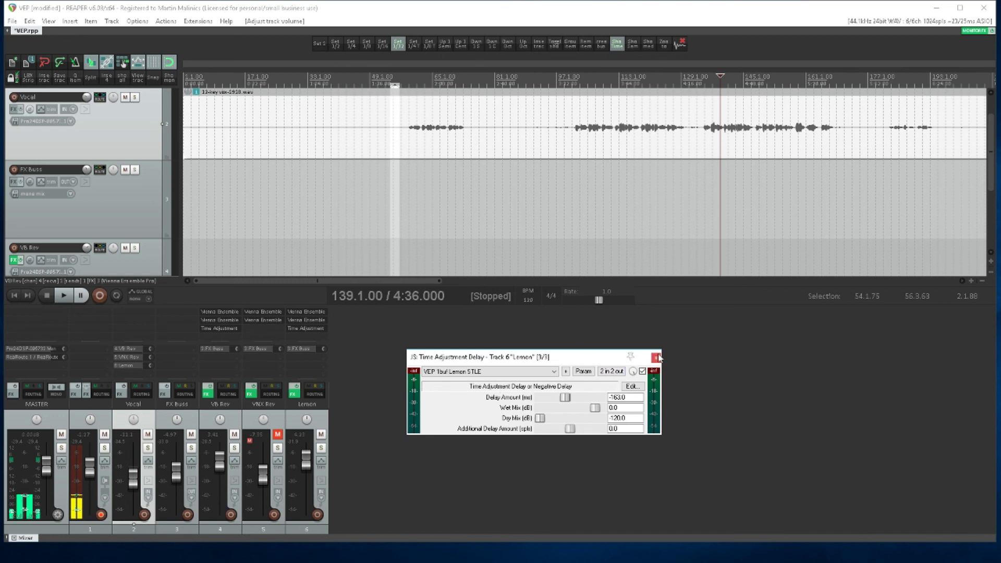
left_click(657, 358)
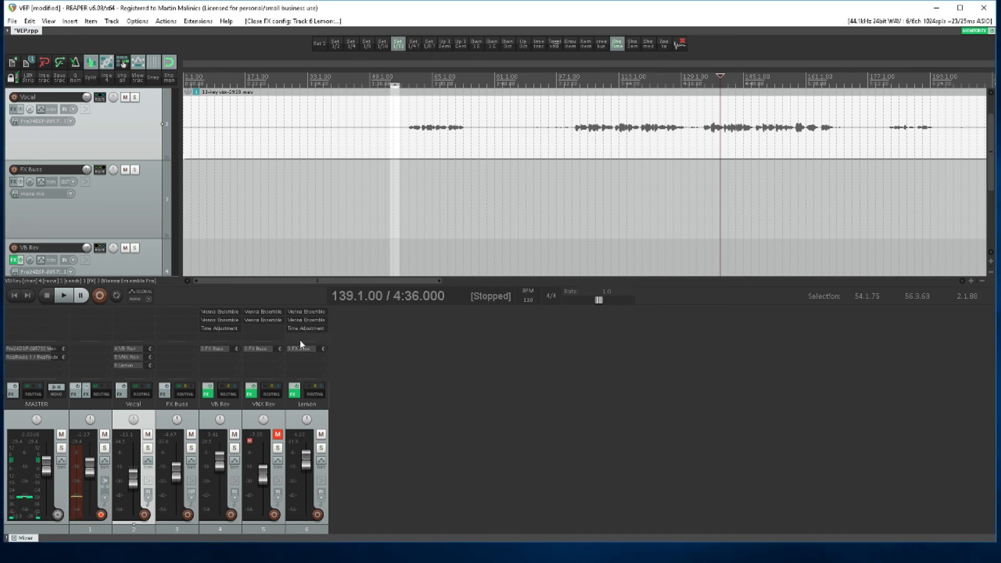